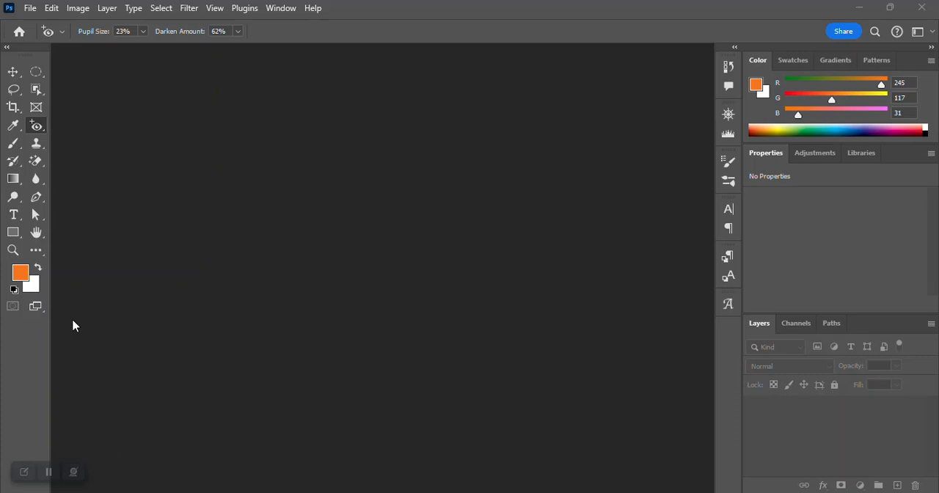
- Open the 06Start file from the Lesson06 folder inside Lesson Files 2024
click(30, 10)
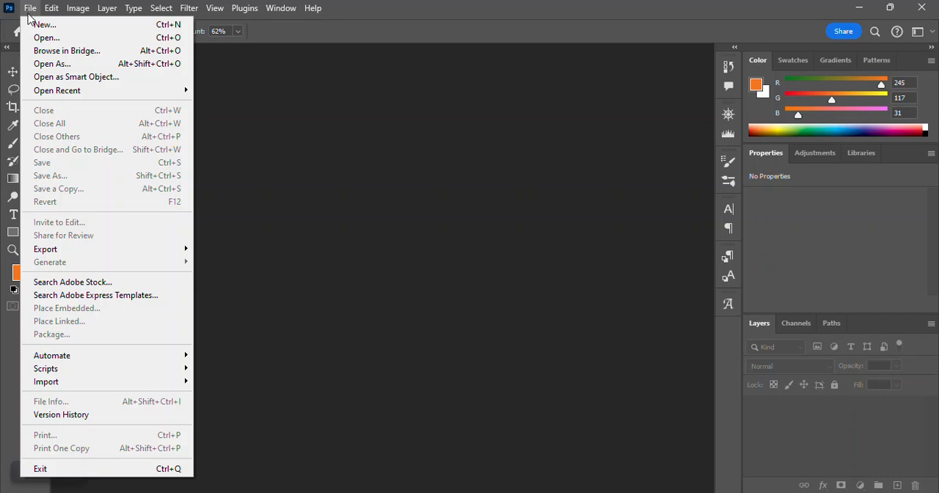
click(77, 39)
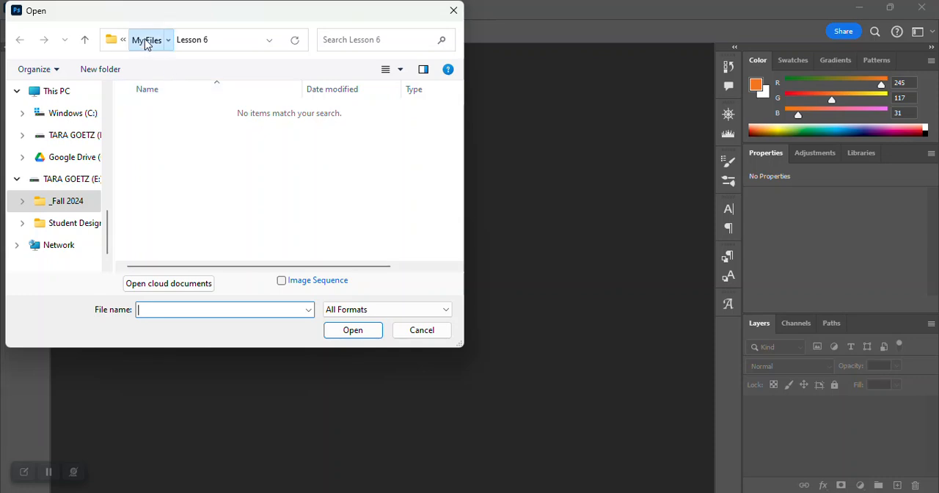
click(147, 41)
click(142, 41)
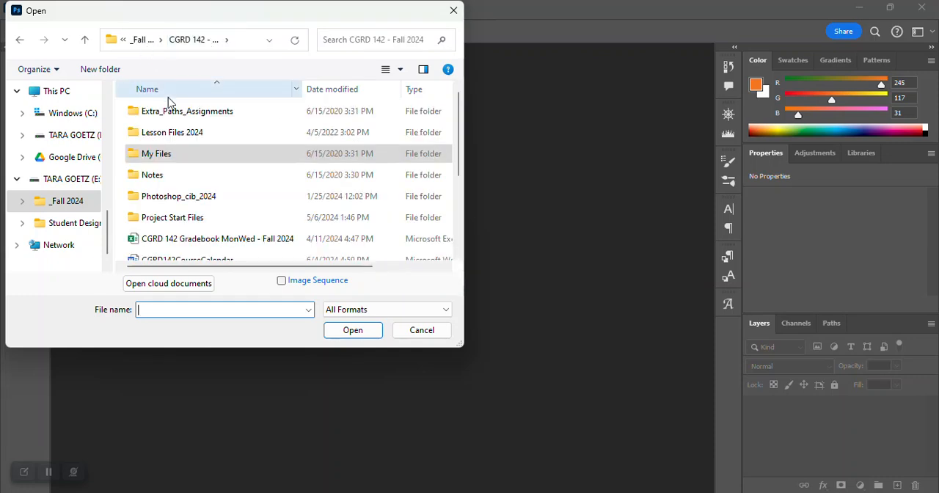
double_click(168, 134)
click(164, 222)
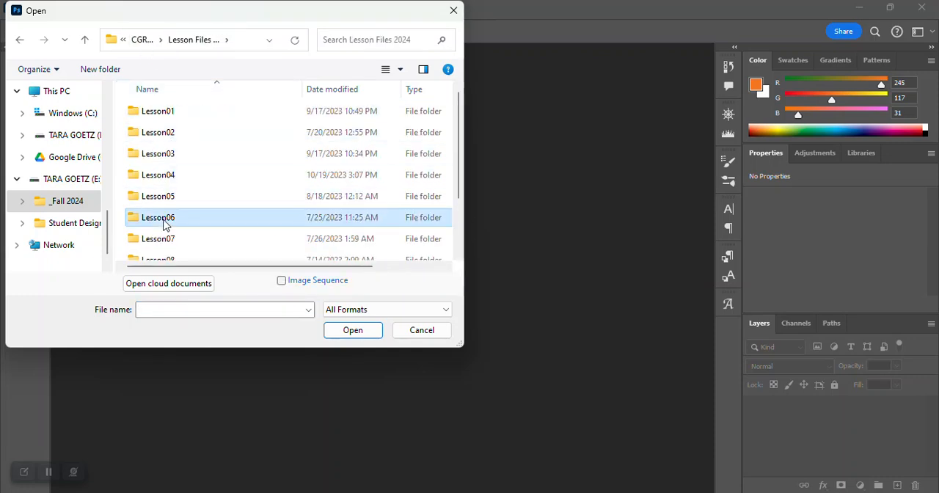
double_click(163, 222)
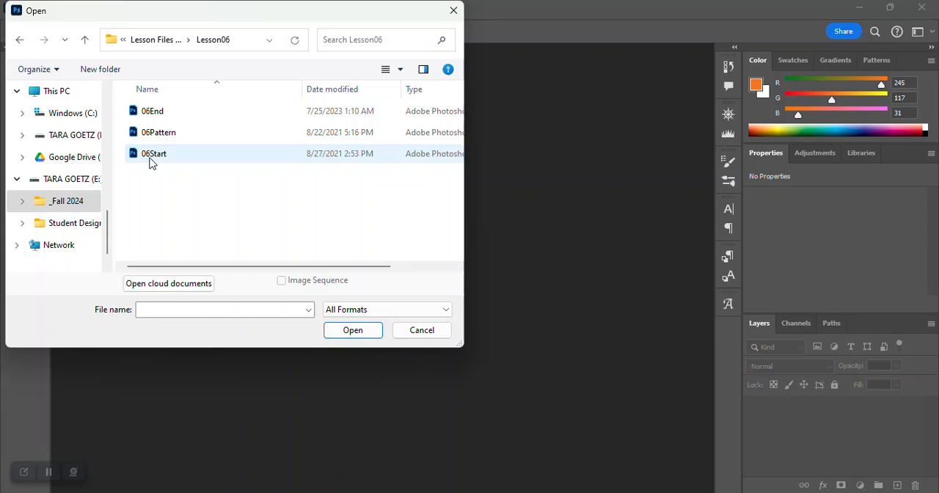
click(174, 162)
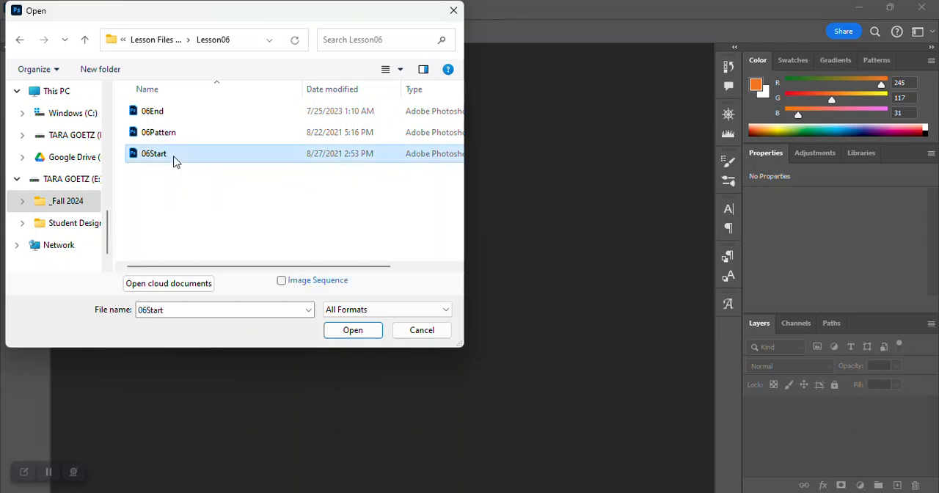
click(353, 330)
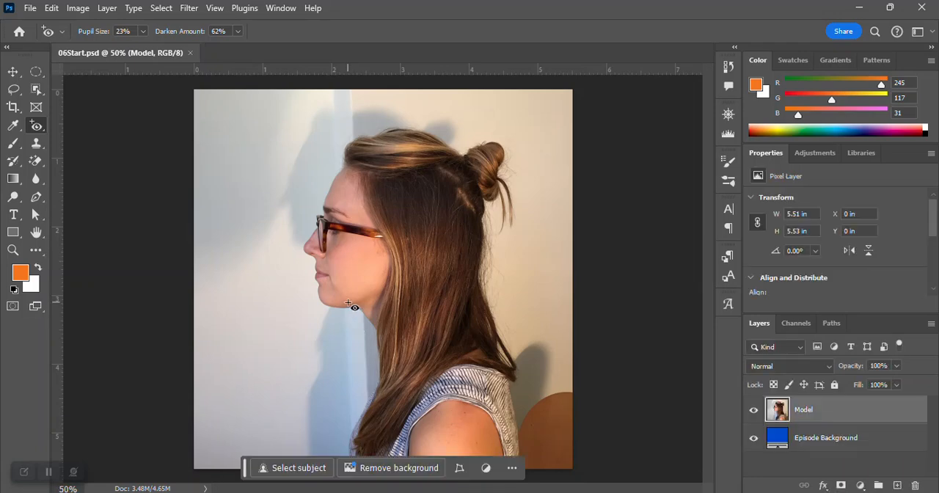
- Save a copy of the document as 06Working in Photoshop format in the Lesson 6 folder of My Files
click(31, 8)
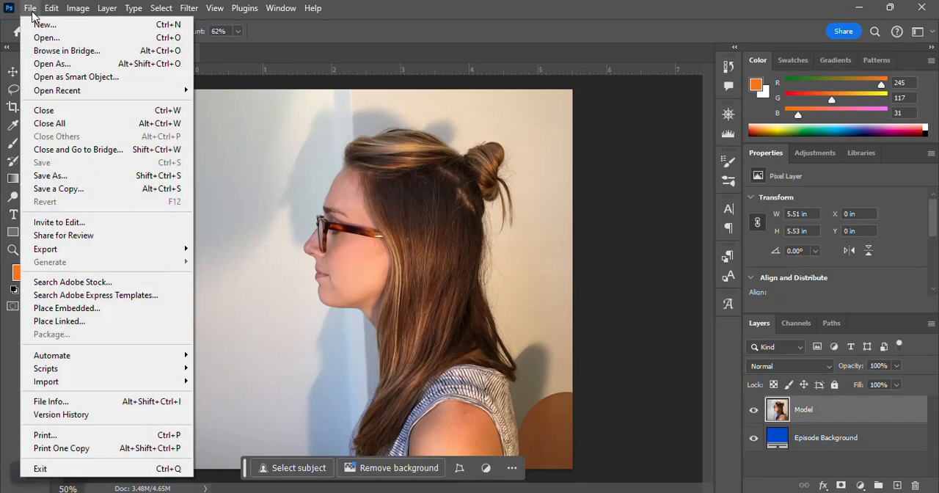
click(87, 176)
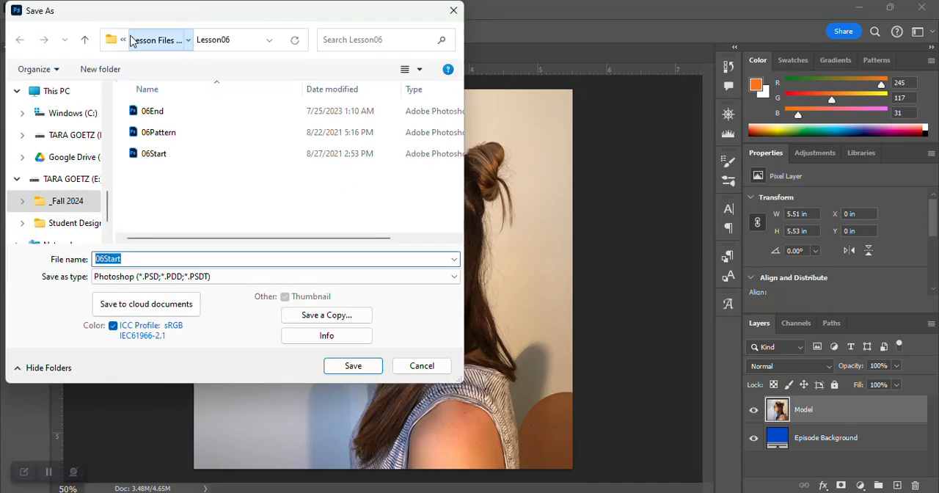
click(132, 39)
click(136, 41)
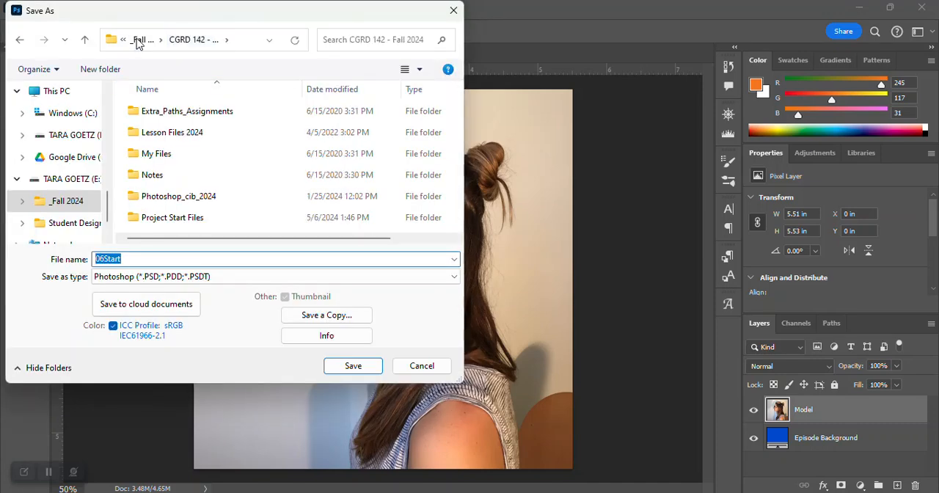
click(156, 157)
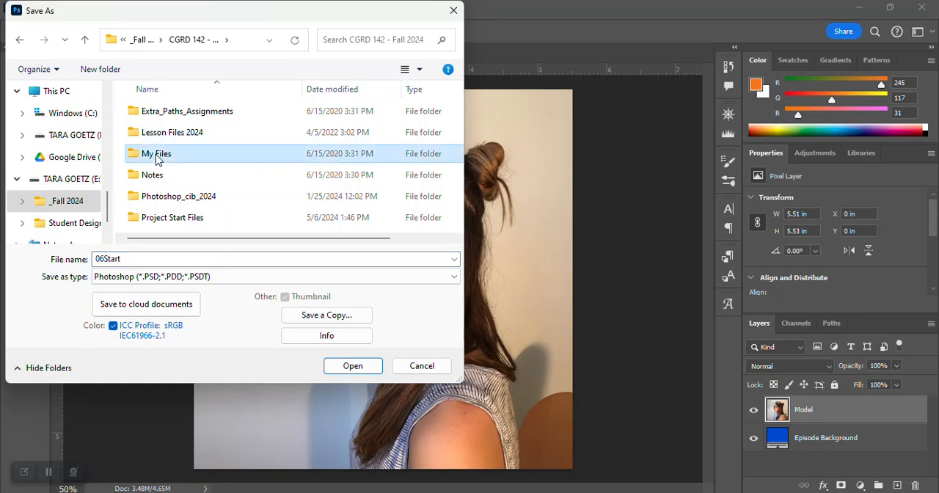
double_click(157, 158)
double_click(168, 215)
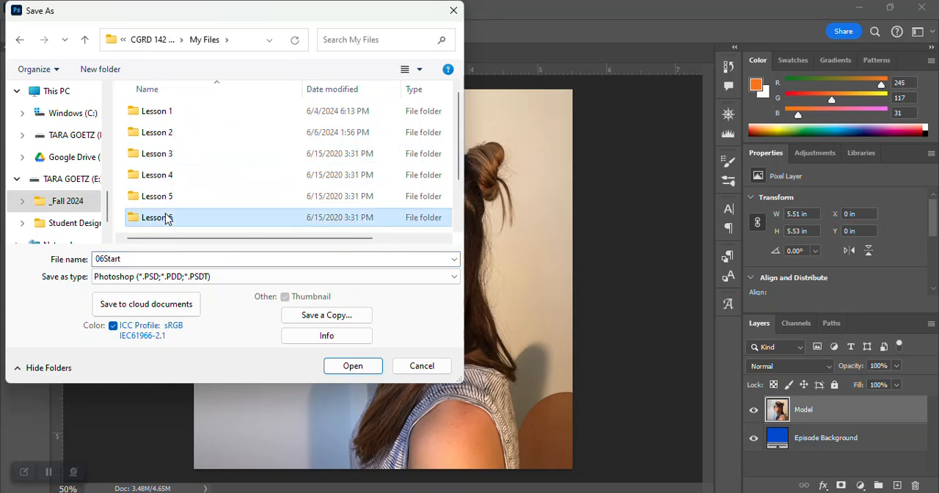
click(108, 258)
click(109, 258)
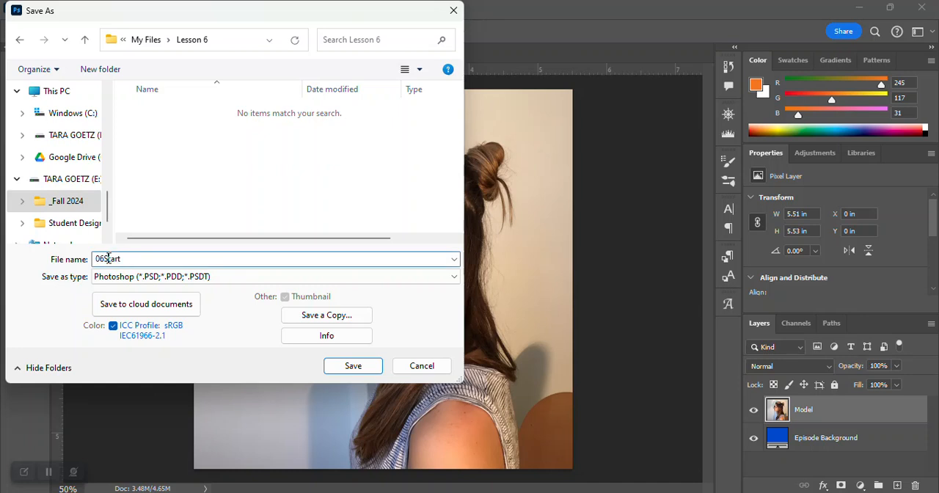
drag(104, 259, 144, 259)
text(Working)
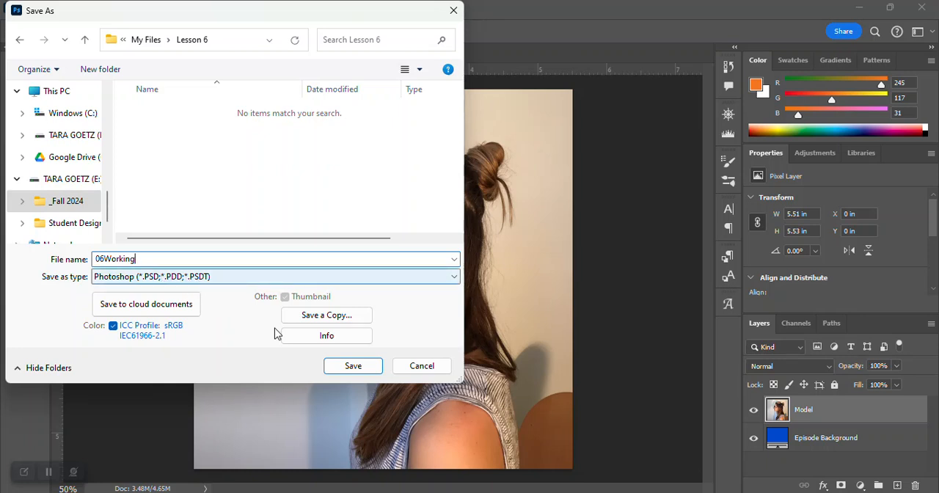
click(350, 364)
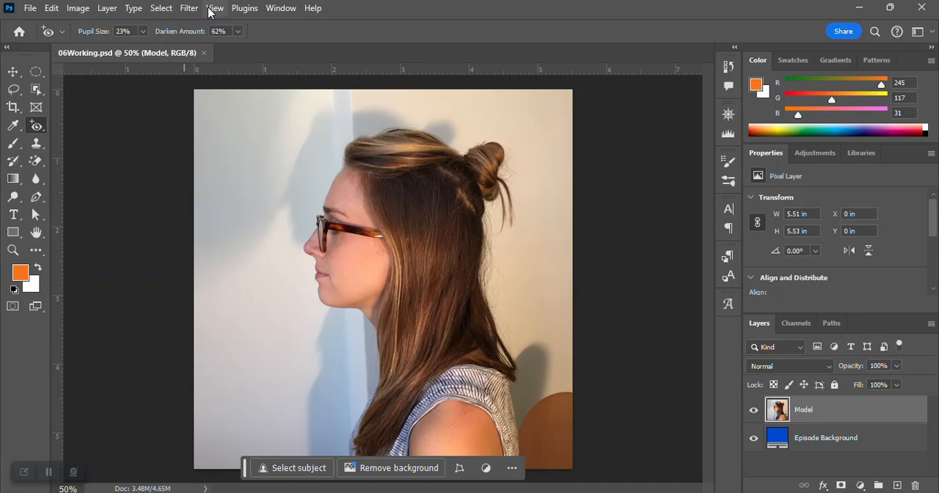
- Examine the image's colour channels and check the blue background by temporarily hiding the Model layer
click(797, 324)
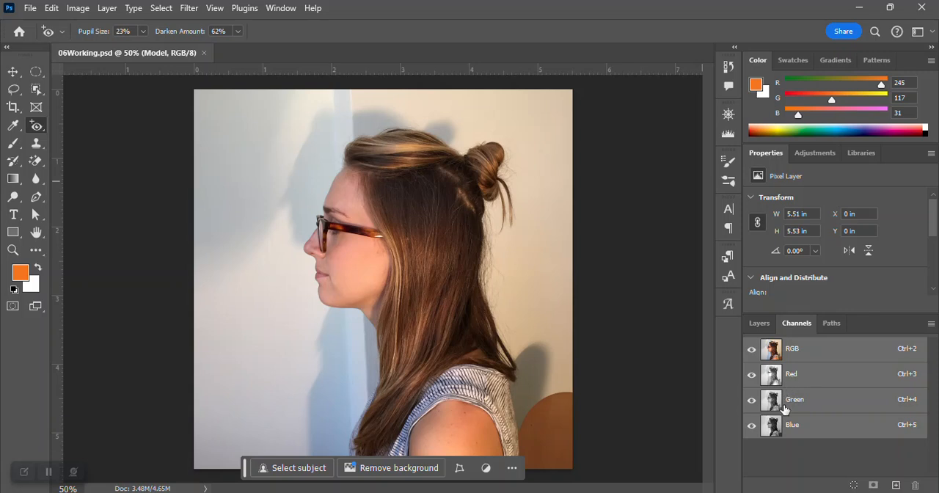
click(761, 324)
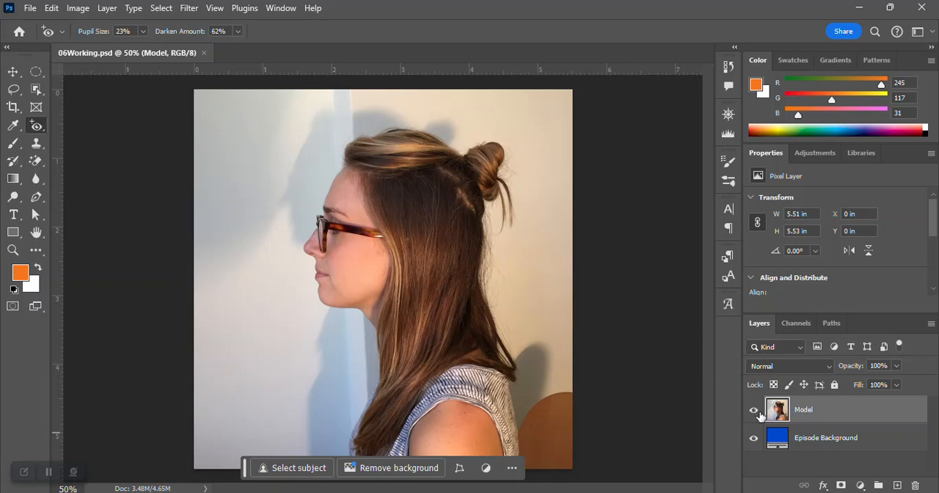
click(754, 412)
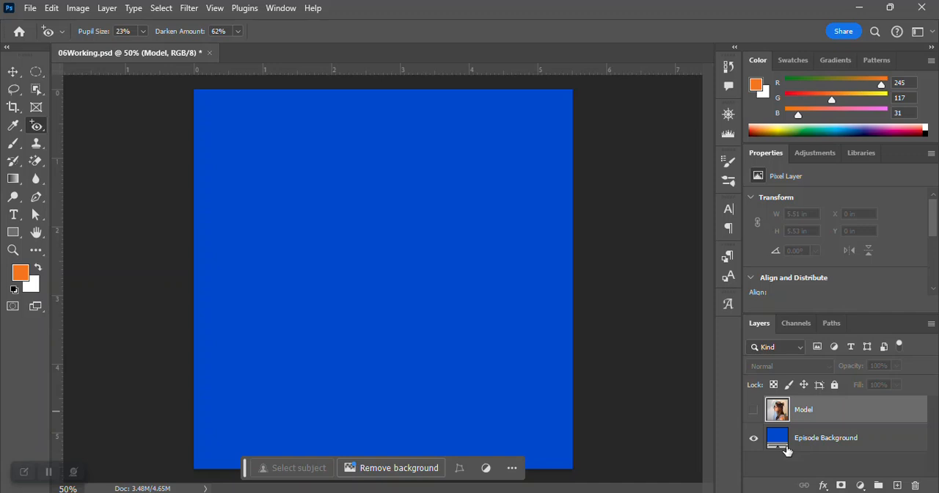
click(754, 412)
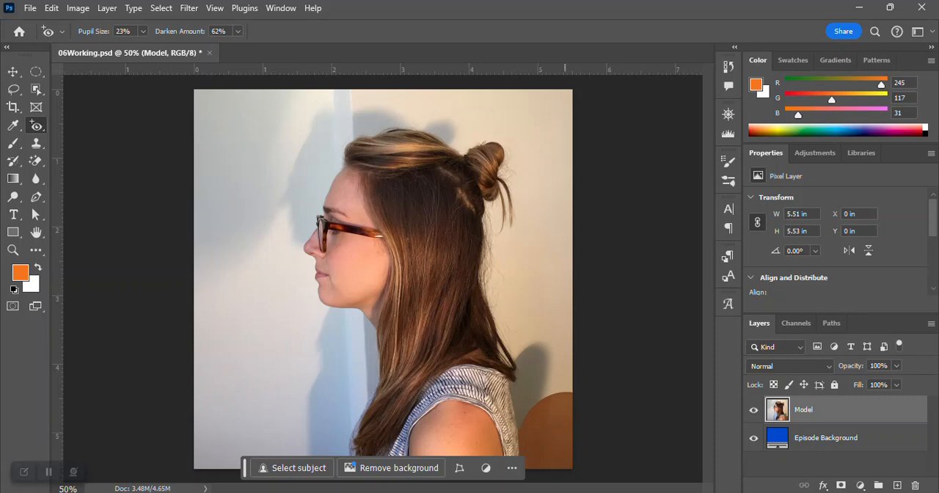
- Open Select and Mask for the Model layer, select the subject automatically and set the view mode to Overlay
mouse_move(622, 492)
click(161, 9)
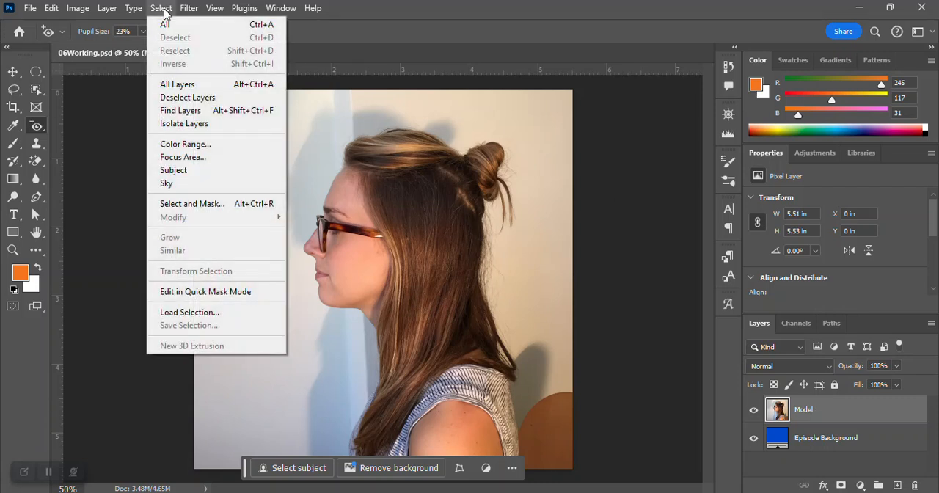
click(188, 206)
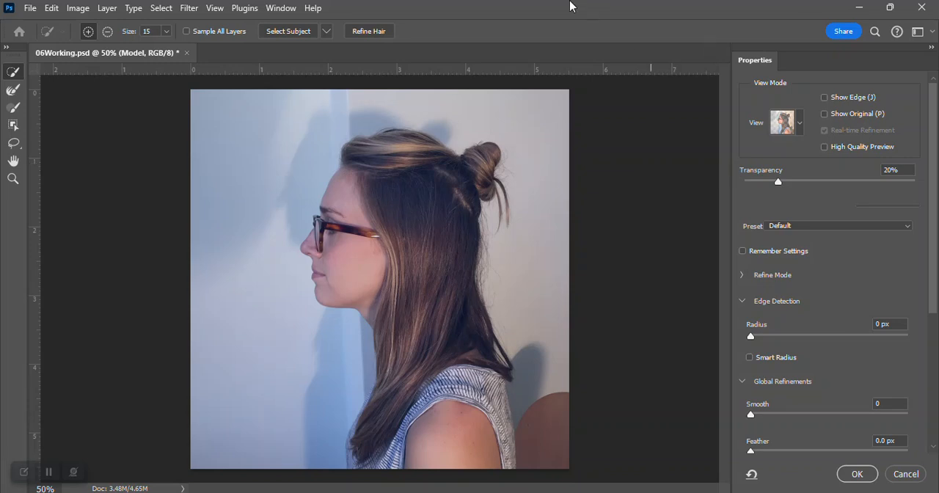
click(297, 31)
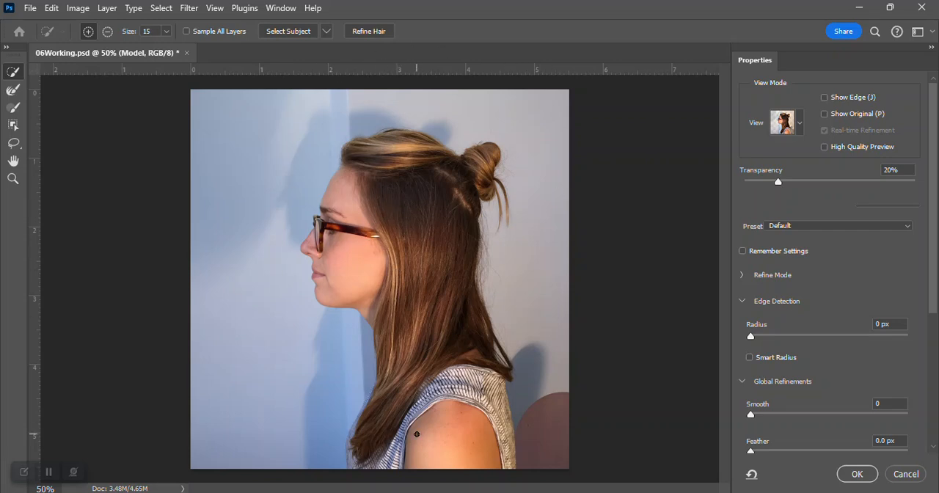
click(801, 126)
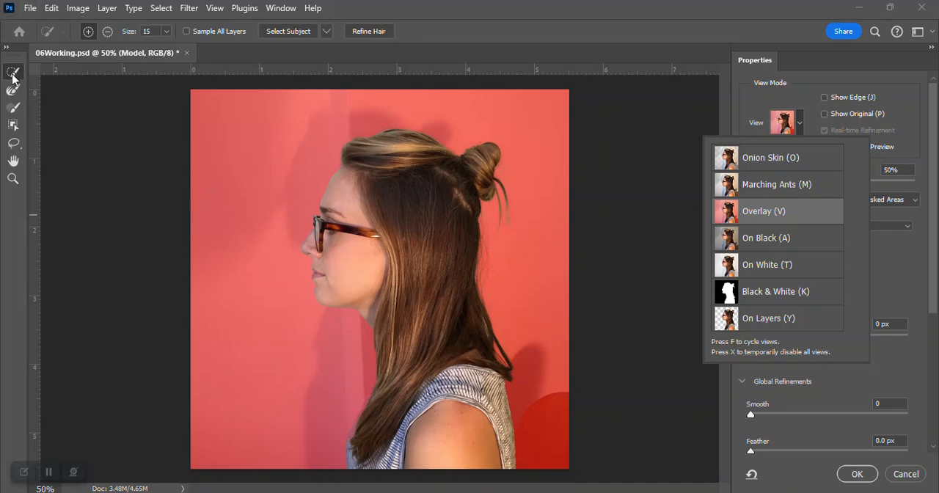
- Add the missed edge of the face around the glasses, nose and mouth to the selection with the Quick Selection tool
click(166, 32)
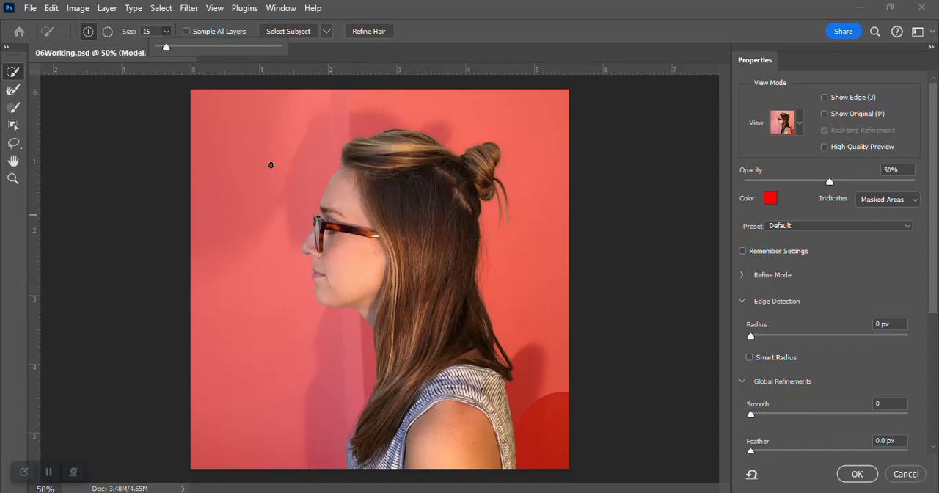
key(z)
click(374, 179)
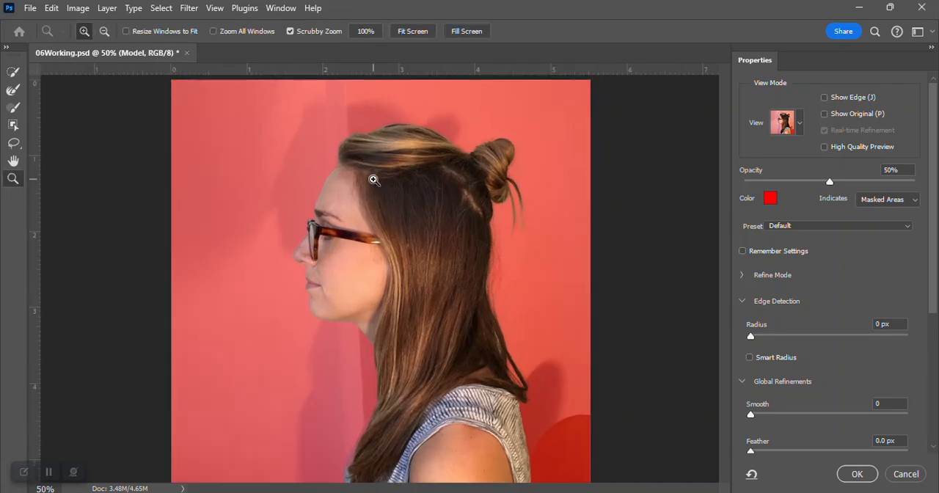
scroll(471, 196, up, 1)
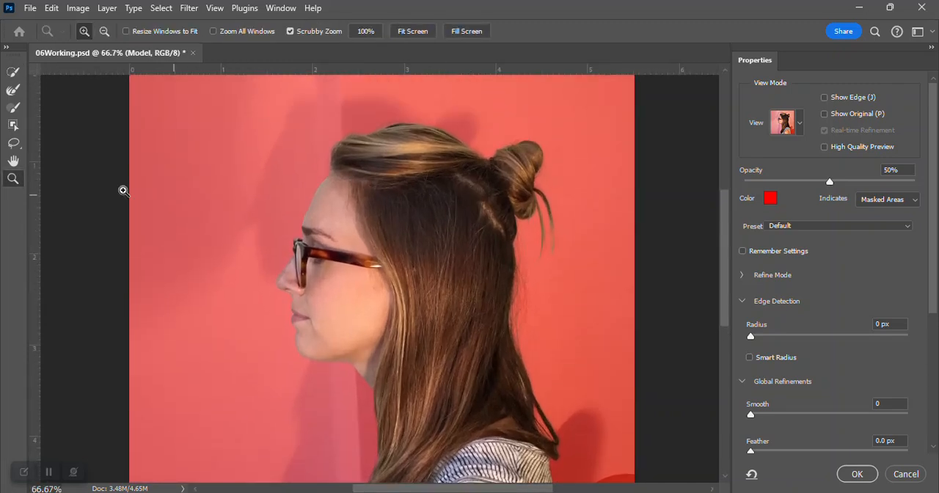
click(11, 73)
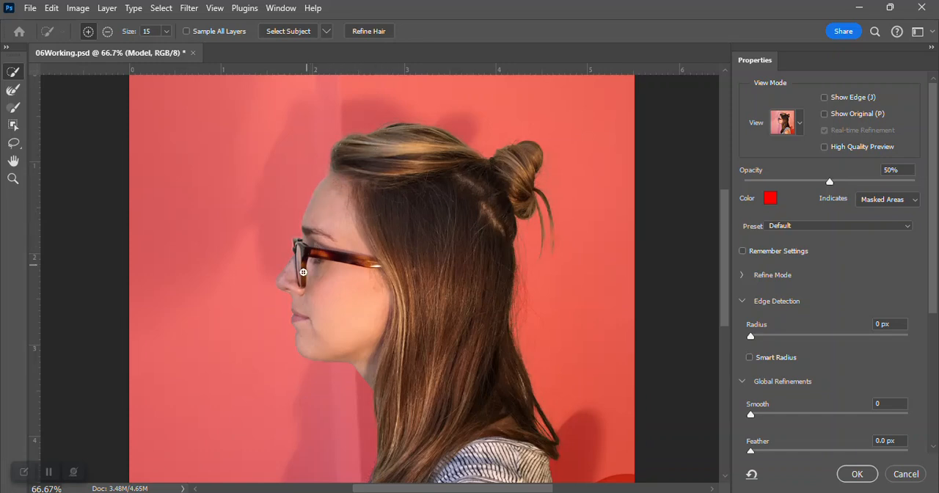
drag(301, 277, 306, 306)
- Subtract the background gap between the hair strands above the shoulder from the selection, and add the adjoining hair back
scroll(424, 385, down, 5)
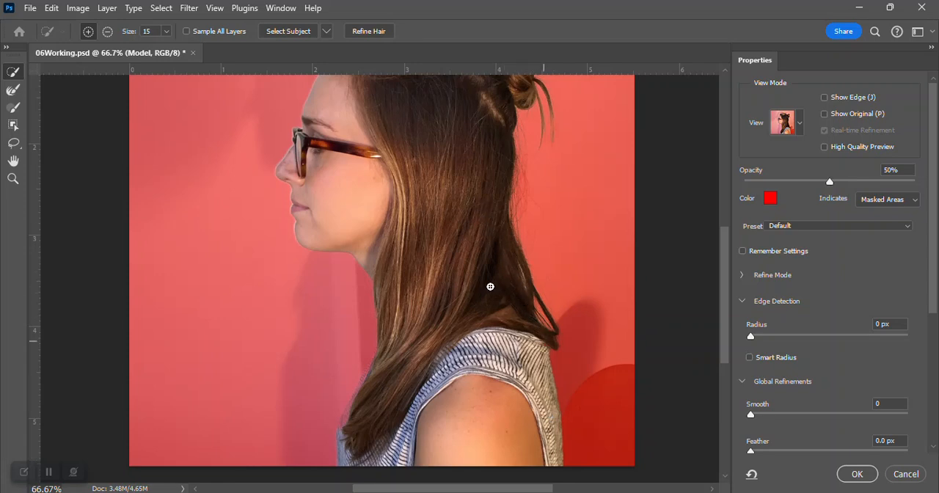
scroll(465, 271, up, 3)
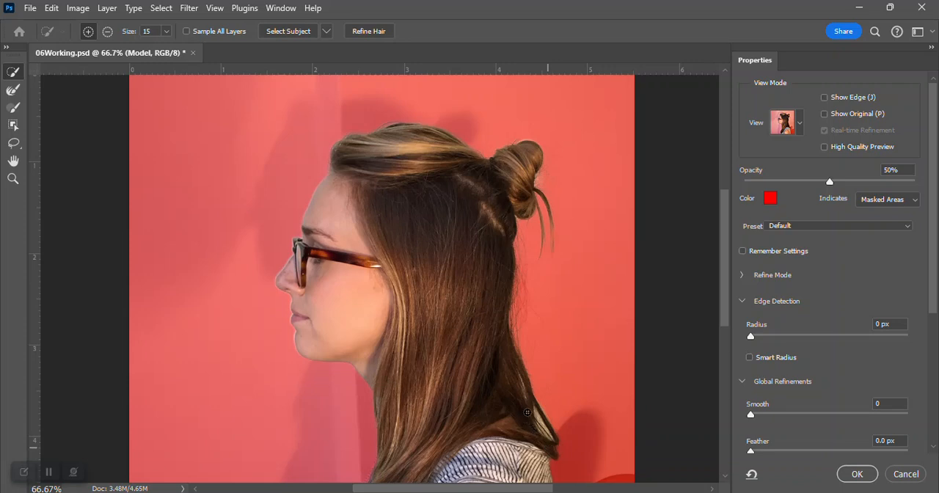
scroll(527, 413, down, 3)
scroll(528, 385, down, 1)
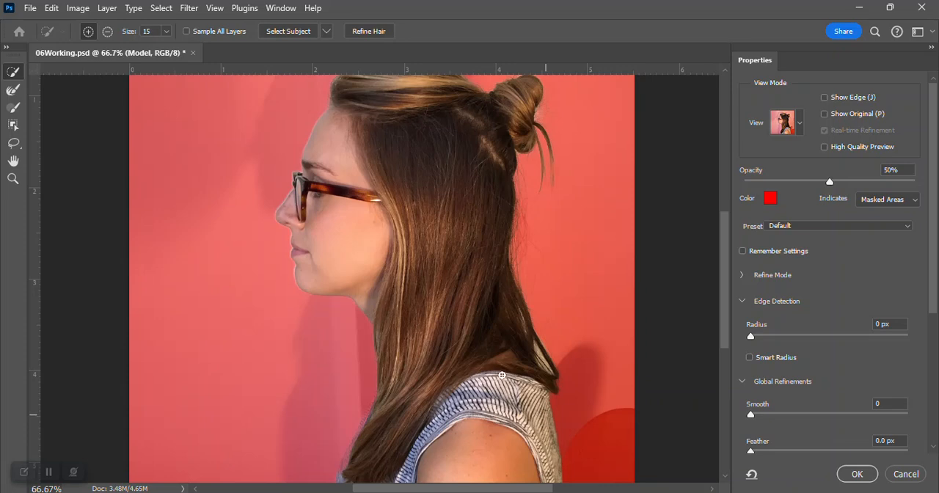
scroll(502, 374, down, 2)
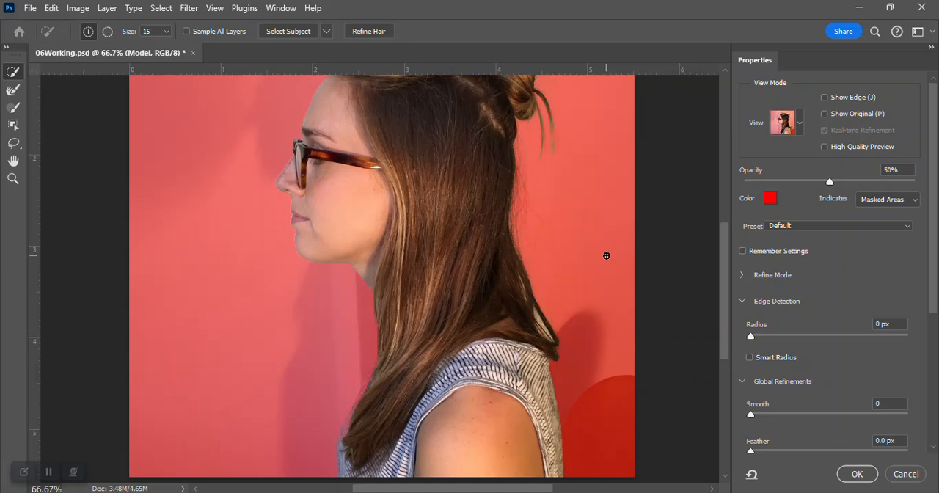
click(106, 33)
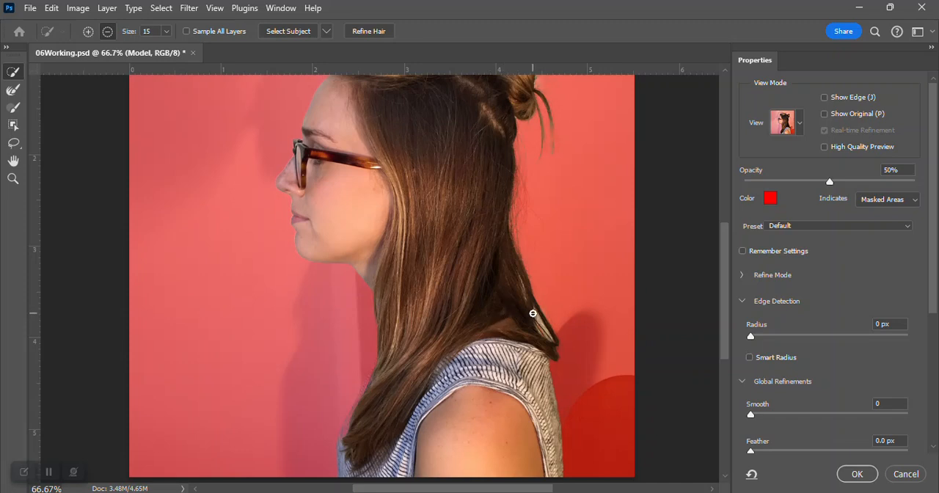
mouse_move(535, 315)
mouse_down()
mouse_move(551, 343)
mouse_move(518, 278)
mouse_up()
click(88, 31)
mouse_move(514, 276)
mouse_down()
mouse_move(526, 313)
mouse_move(515, 285)
mouse_move(539, 341)
mouse_up()
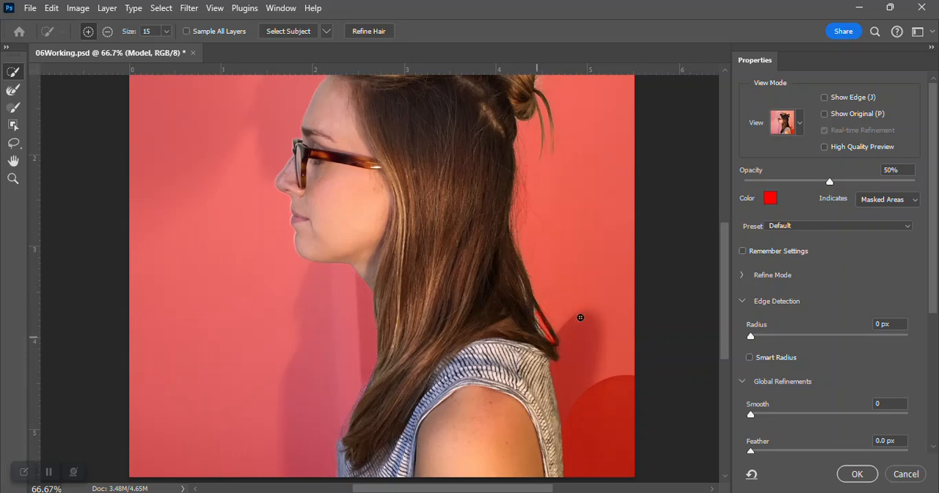
- Refine the loose hair strands hanging below the bun with the Refine Edge Brush at 20 px
click(12, 91)
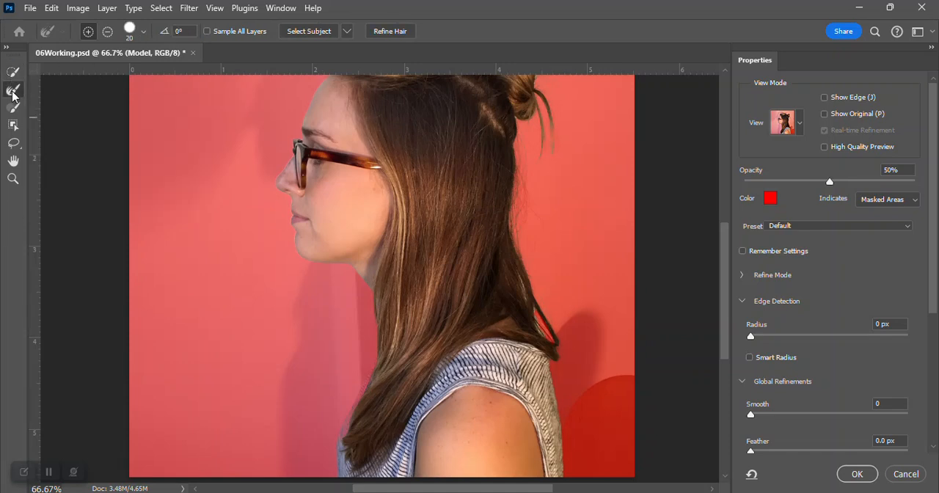
click(144, 35)
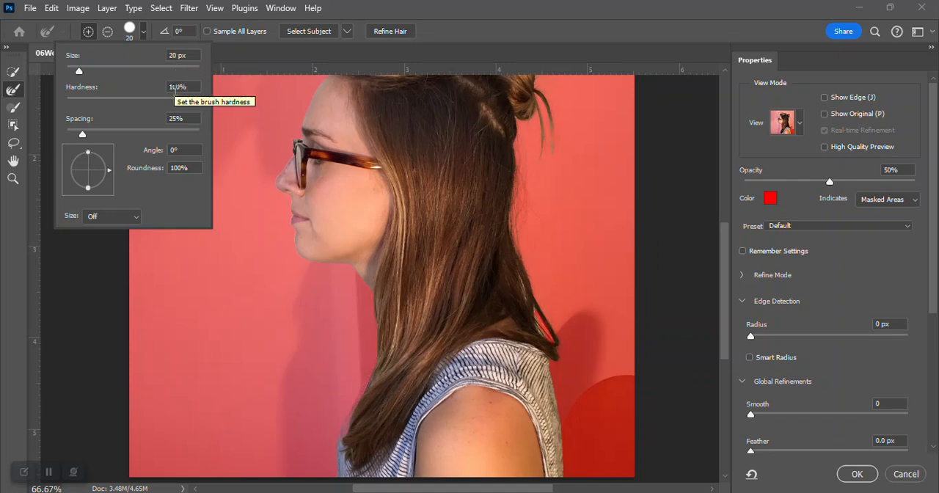
scroll(444, 190, up, 3)
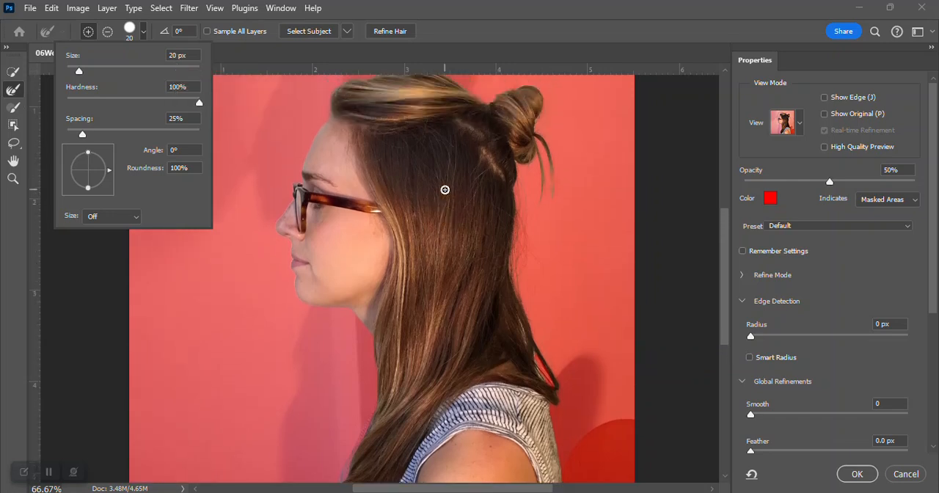
scroll(445, 190, up, 1)
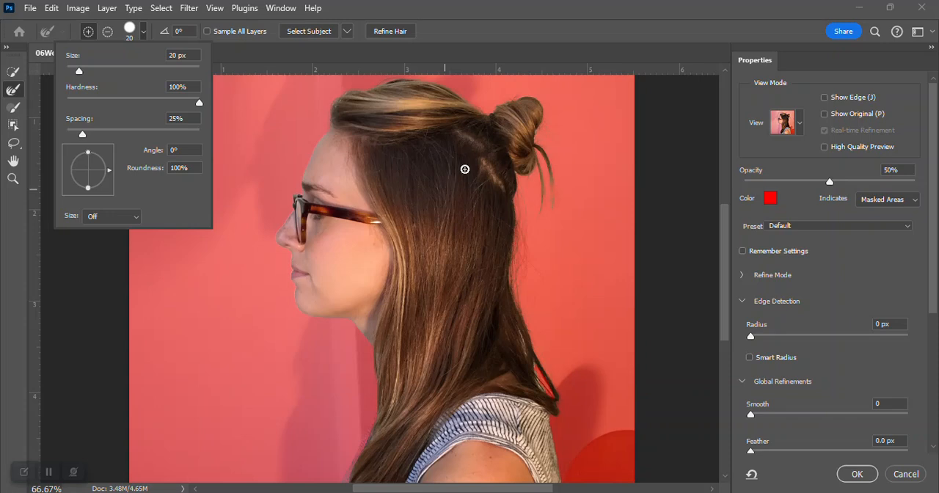
mouse_move(526, 142)
mouse_down()
mouse_move(543, 153)
mouse_move(555, 204)
mouse_up()
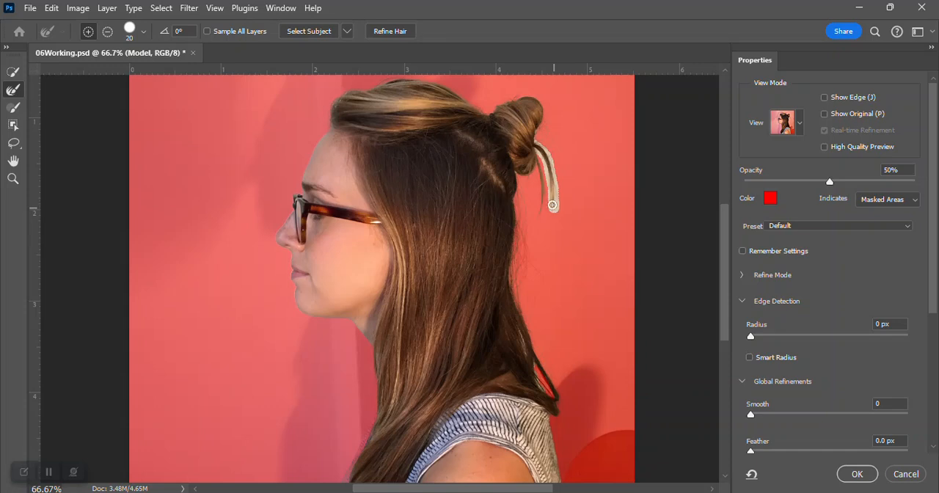
drag(534, 165, 543, 214)
drag(535, 156, 542, 212)
- Refine the hair edge along the model's back down to the shoulder and around the bun with the Refine Edge Brush
mouse_move(514, 189)
mouse_down()
mouse_move(509, 289)
mouse_move(540, 385)
mouse_up()
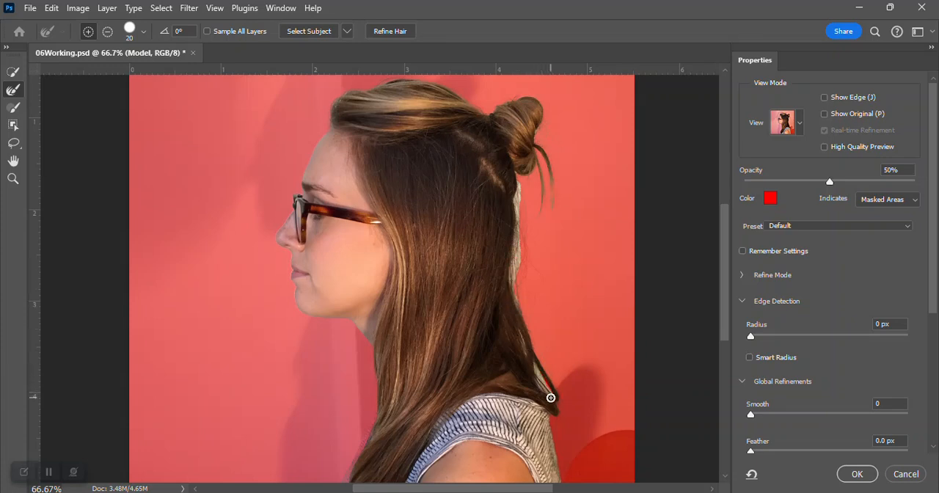
drag(551, 394, 556, 397)
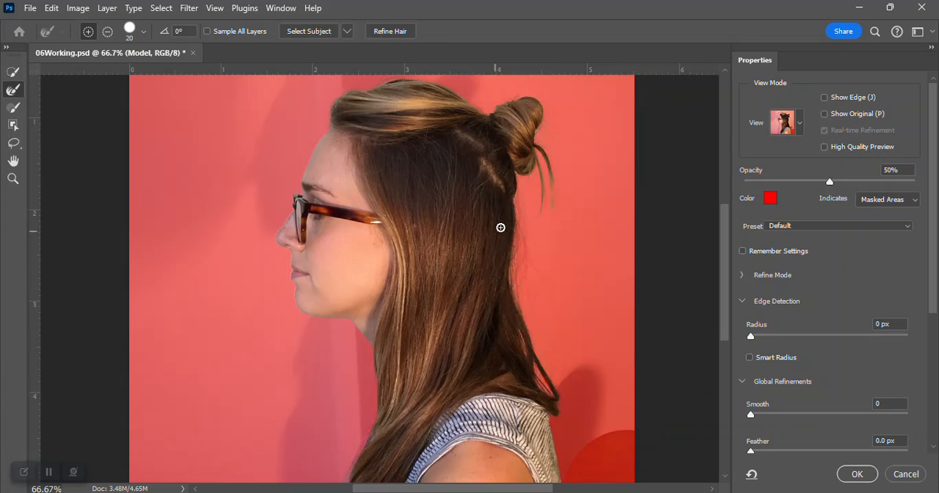
mouse_move(518, 175)
mouse_down()
mouse_move(513, 297)
mouse_move(550, 401)
mouse_move(534, 372)
mouse_up()
drag(540, 131, 537, 164)
- Check the mask in the Black & White view and set the view mode to On Layers
click(799, 125)
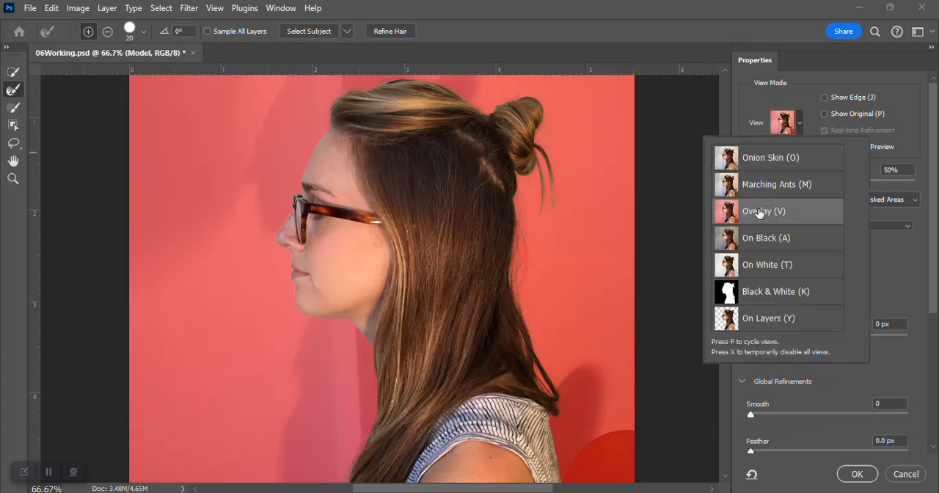
click(753, 294)
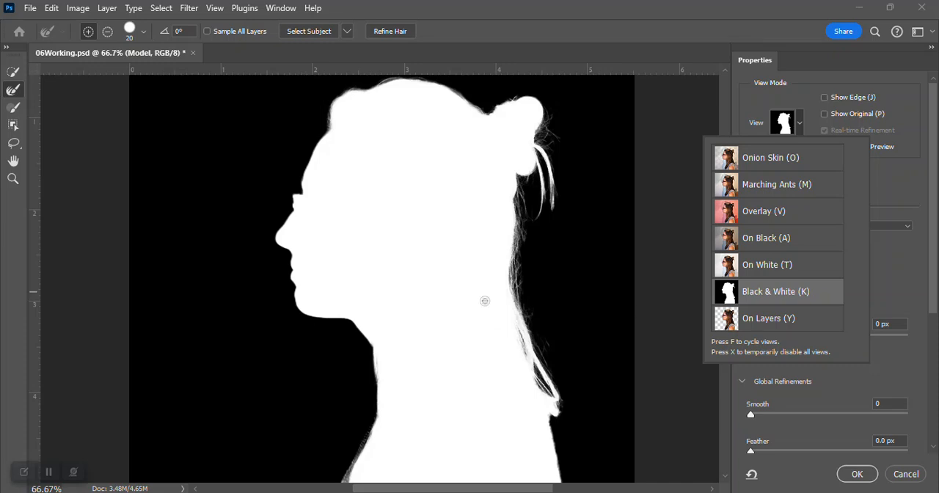
click(12, 90)
click(779, 321)
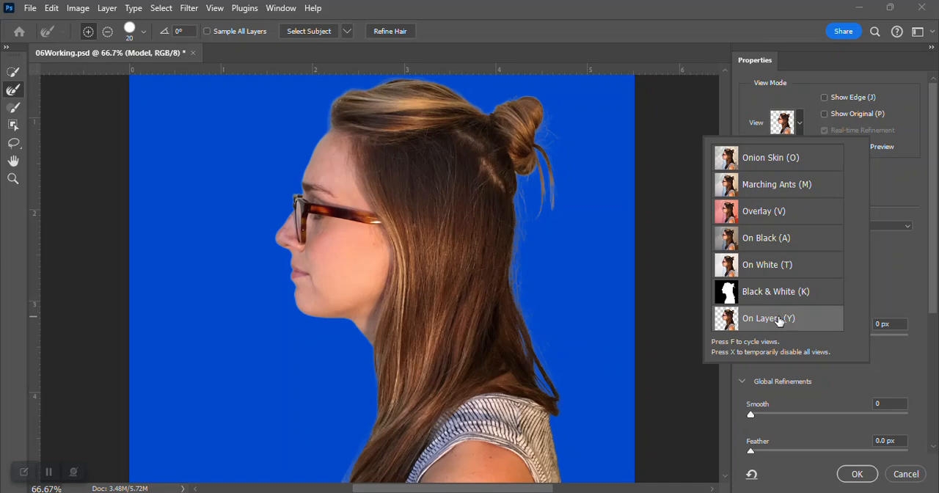
click(904, 199)
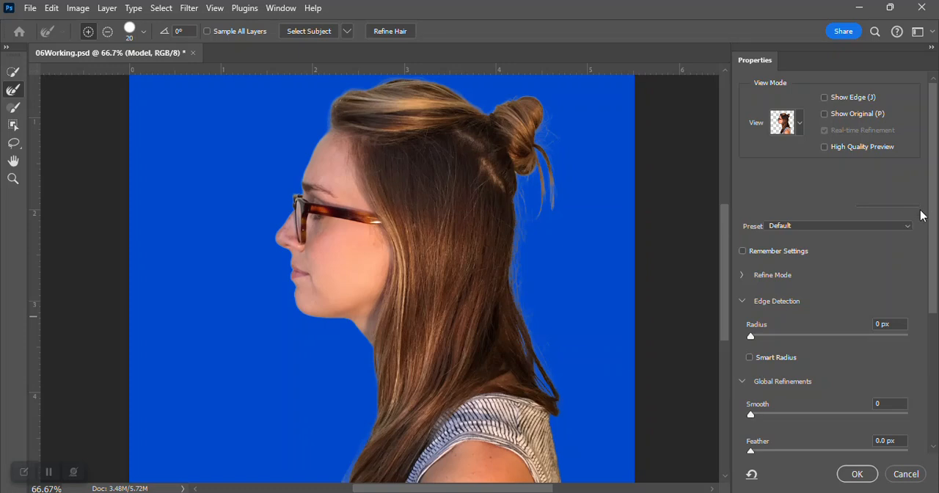
click(801, 123)
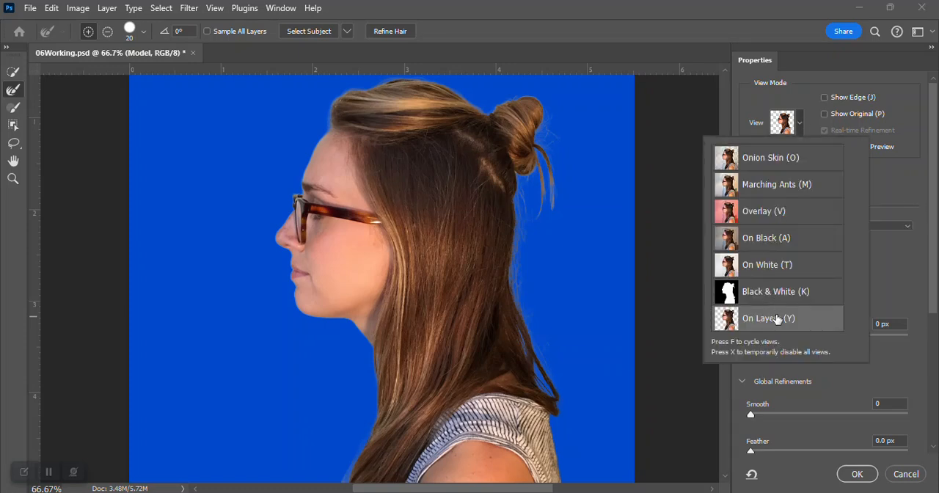
click(921, 180)
- Set the global refinements to Smooth 1, Contrast 20% and Shift Edge -15%
drag(936, 182, 936, 248)
drag(934, 251, 935, 256)
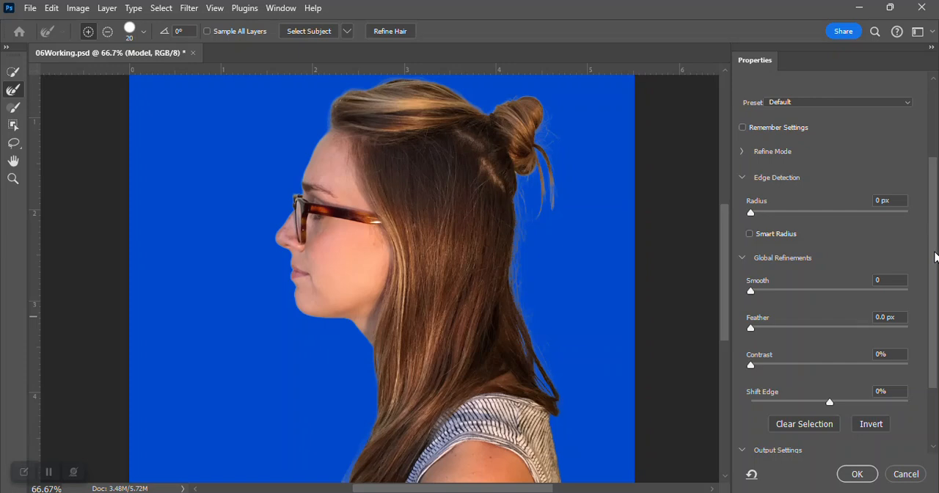
drag(934, 257, 935, 292)
click(893, 191)
text(1)
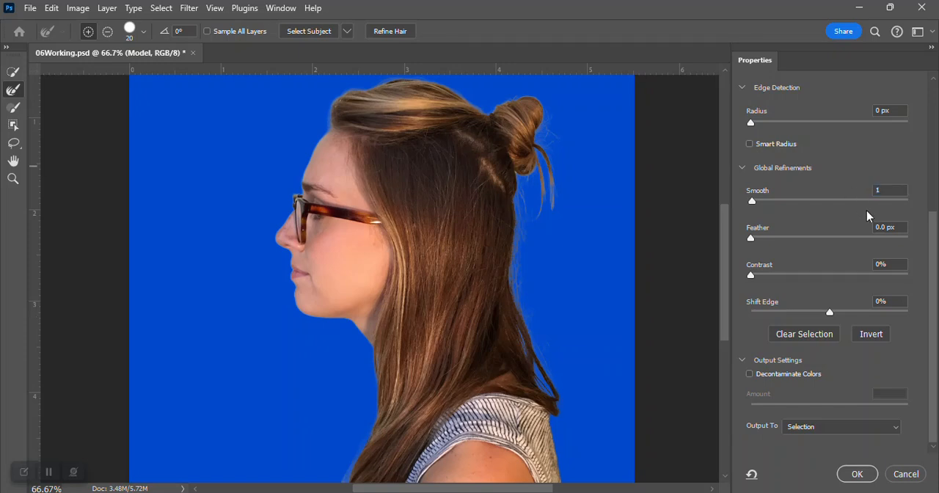
click(875, 266)
text(20)
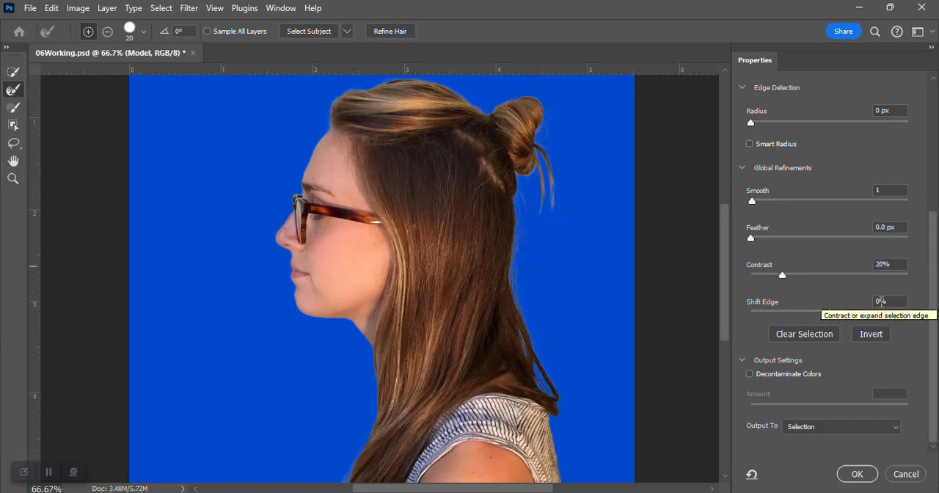
click(880, 301)
text(-15)
key(Return)
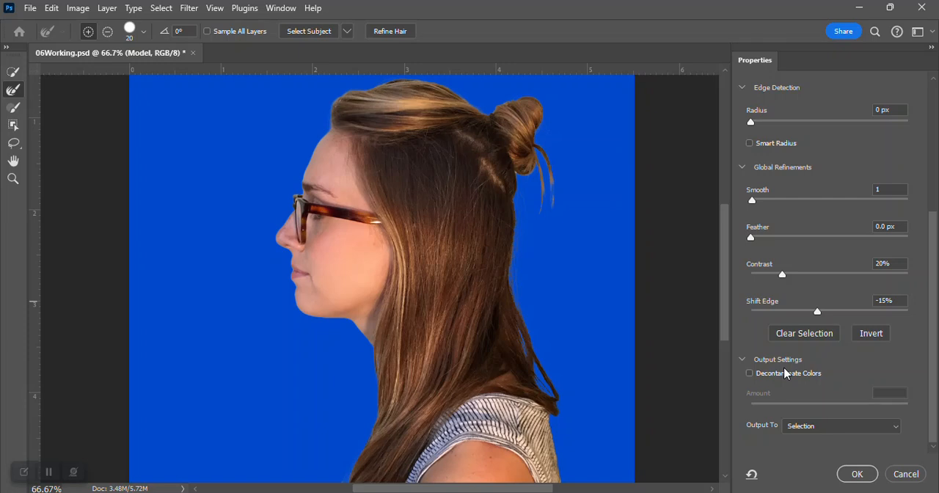
- Compare the hair edges with and without Decontaminate Colors, leave it enabled and set its amount to 25%
click(749, 373)
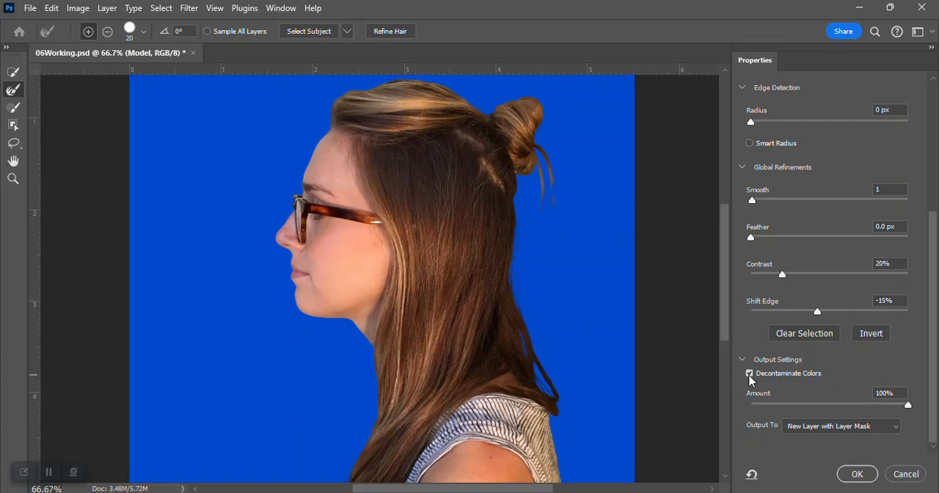
click(749, 374)
click(749, 373)
click(750, 375)
click(750, 376)
click(749, 375)
click(750, 375)
click(750, 375)
click(750, 376)
double_click(889, 393)
text(25)
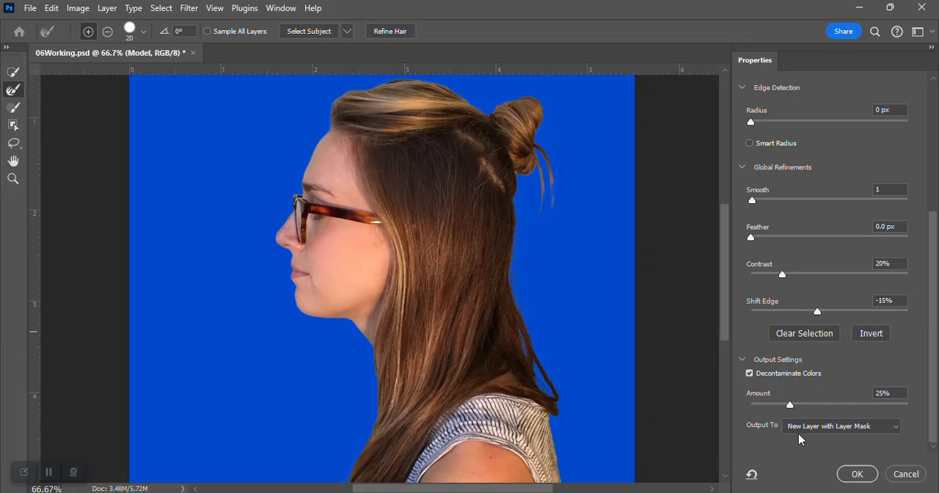
- Output the refined selection as a New Layer with Layer Mask and commit Select and Mask
click(901, 431)
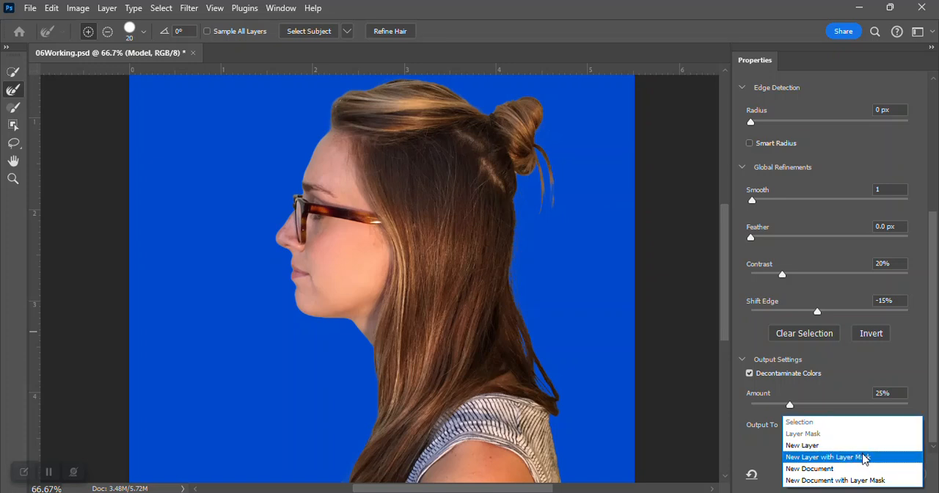
click(842, 455)
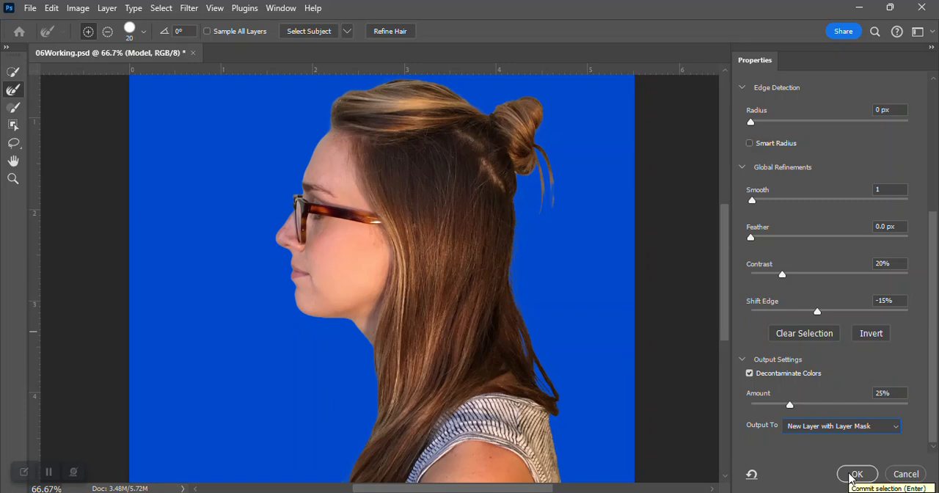
click(851, 476)
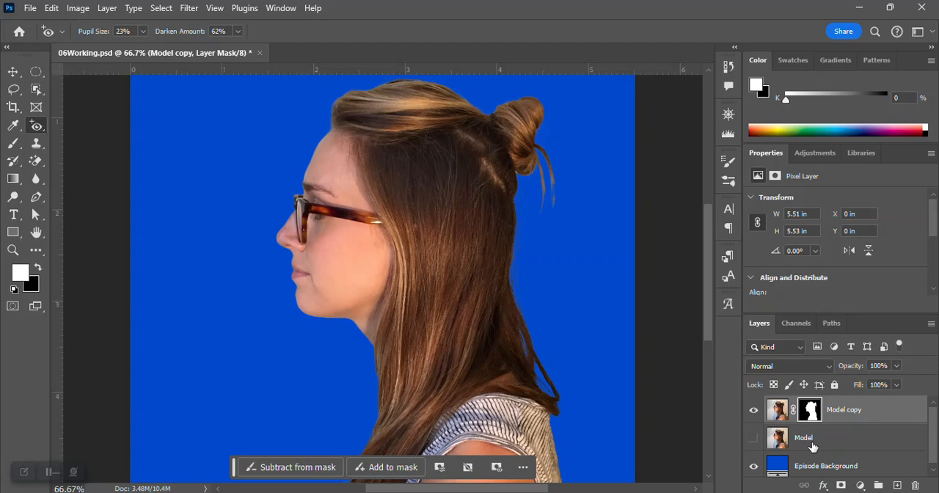
- Compare the masked Model copy layer with the original Model layer by temporarily swapping their visibility
click(813, 446)
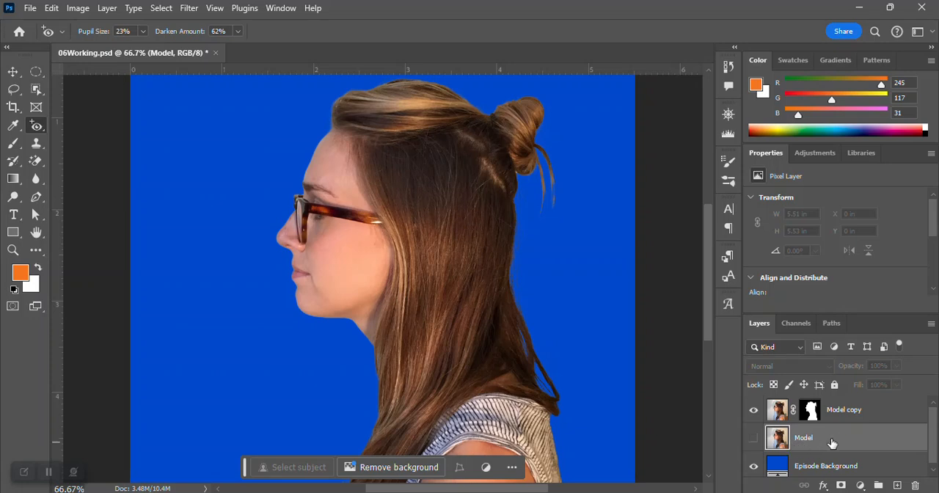
click(753, 409)
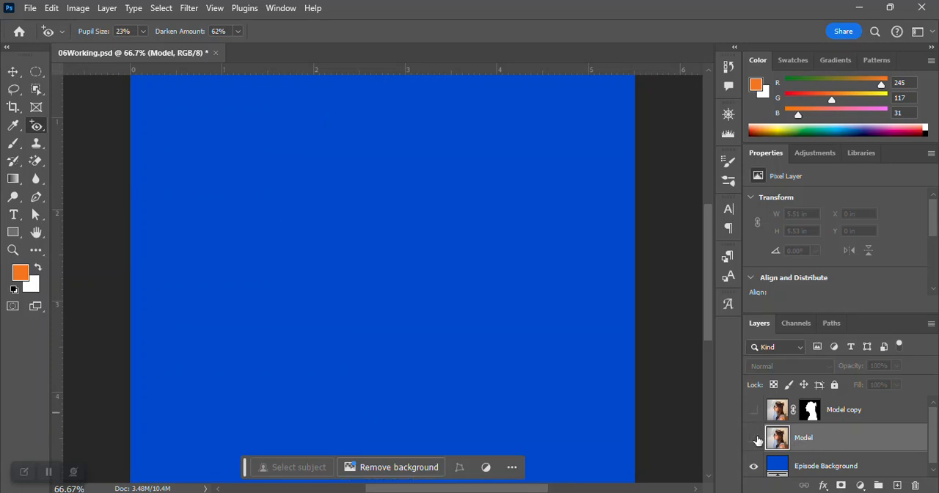
click(754, 438)
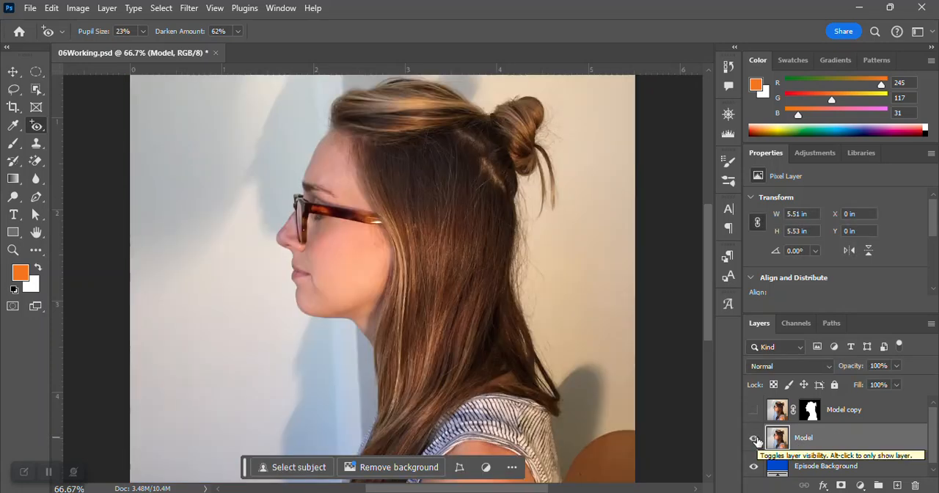
click(754, 438)
click(753, 409)
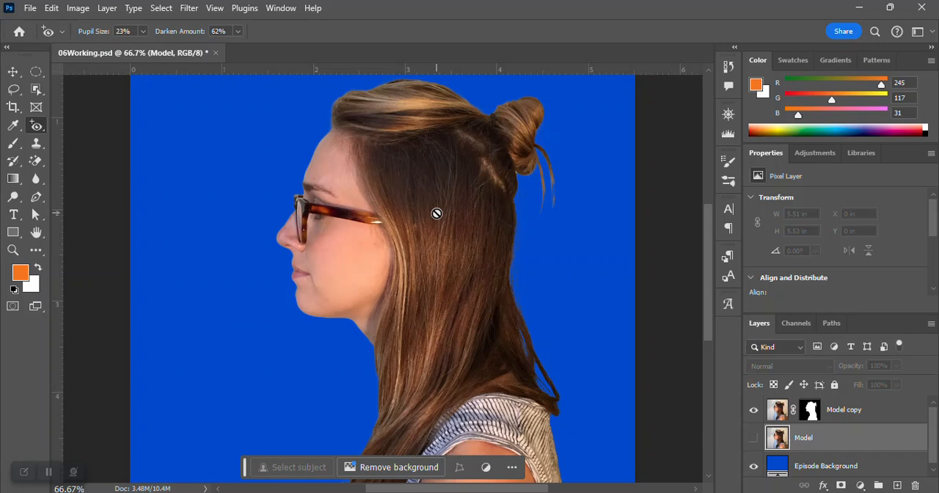
- Save the file and activate Puppet Warp on the Model copy layer
key(ctrl+s)
click(51, 8)
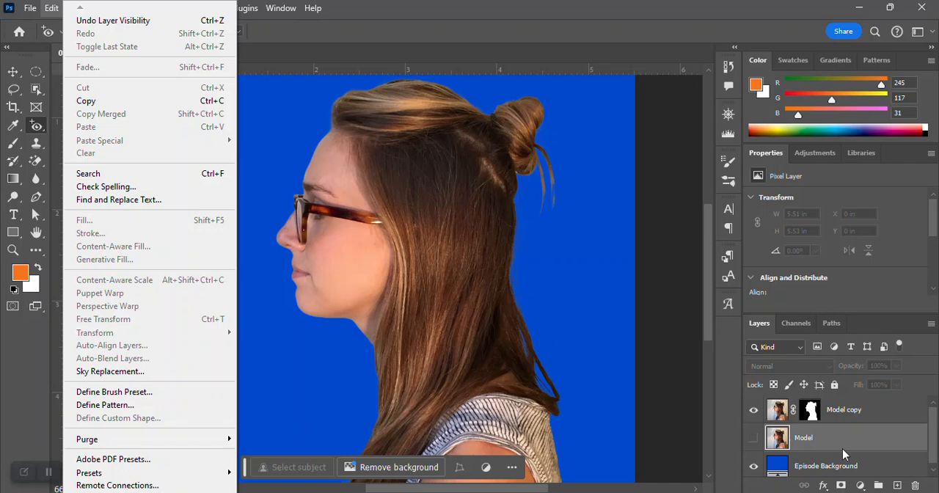
click(839, 415)
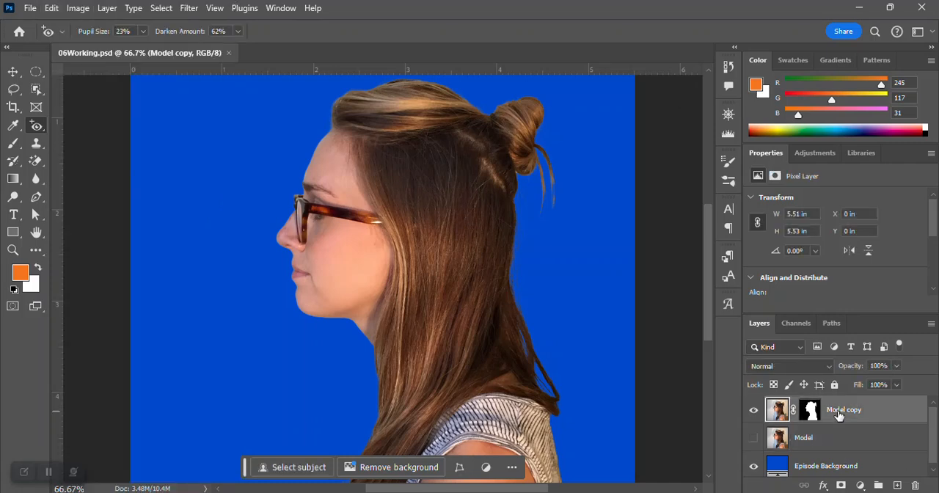
click(52, 8)
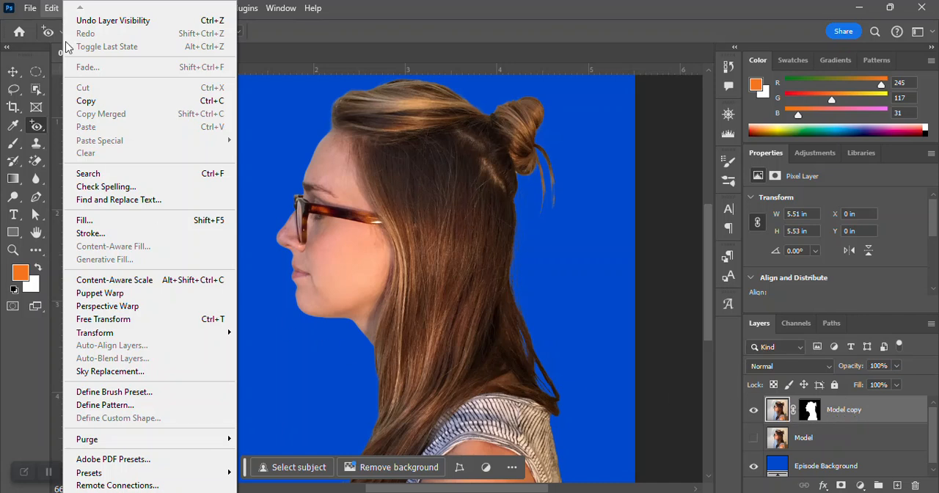
click(114, 294)
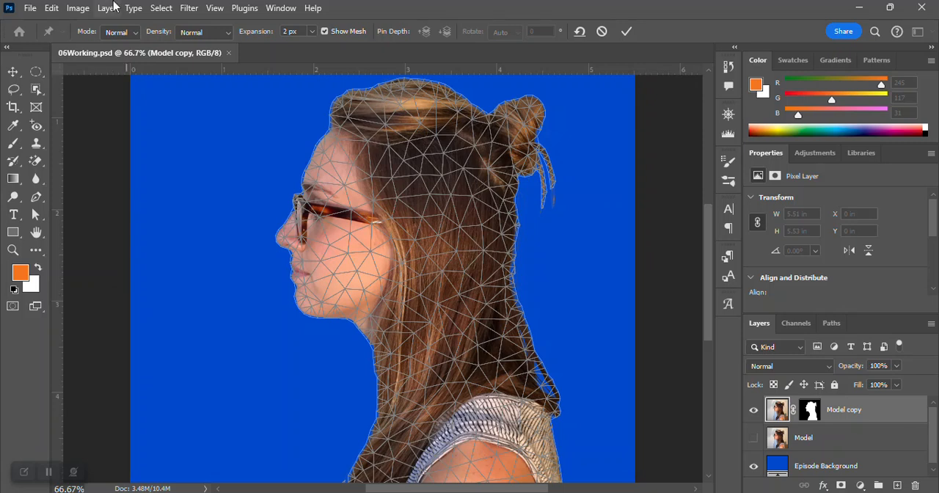
- Place five Puppet Warp pins in a diagonal line from the throat below the chin across the hair to the back of the neck
click(373, 346)
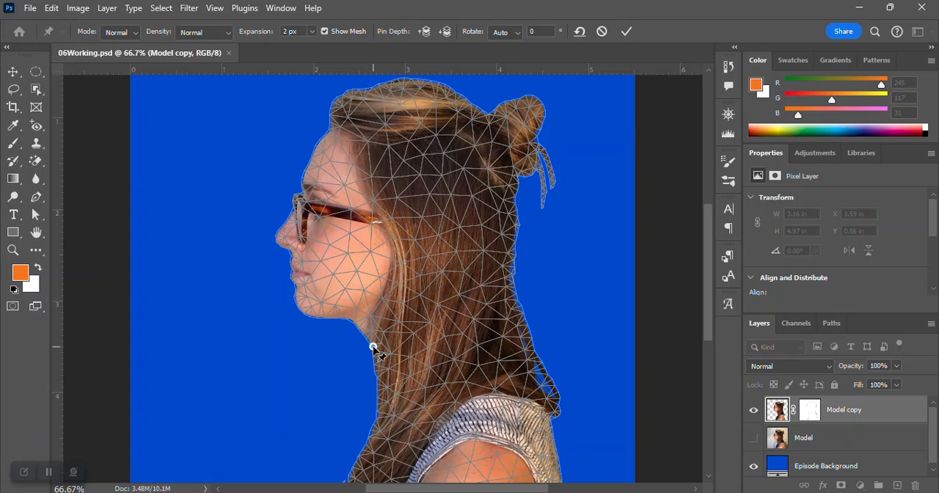
click(413, 332)
click(448, 316)
click(470, 298)
click(509, 282)
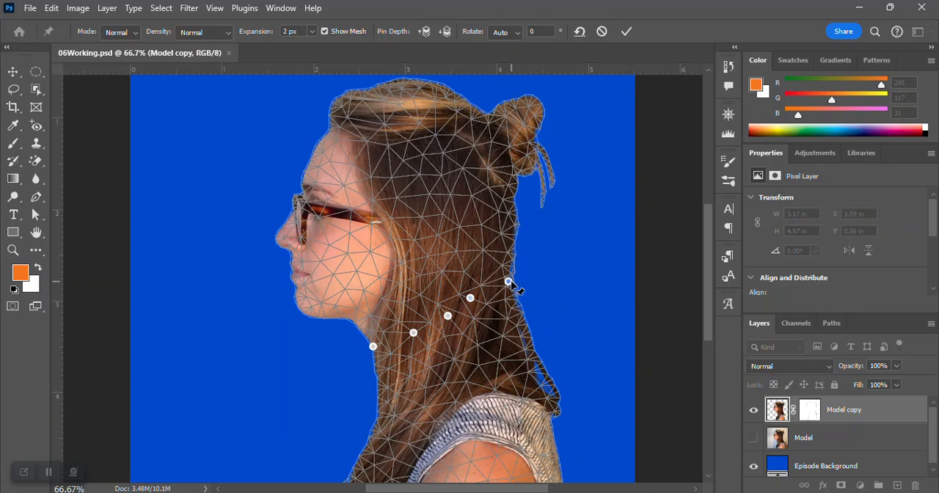
- Add seven anchoring pins down the back hair edge and shoulder, at the lower corners of the torso and up the front hair edge
click(520, 312)
click(534, 353)
click(553, 417)
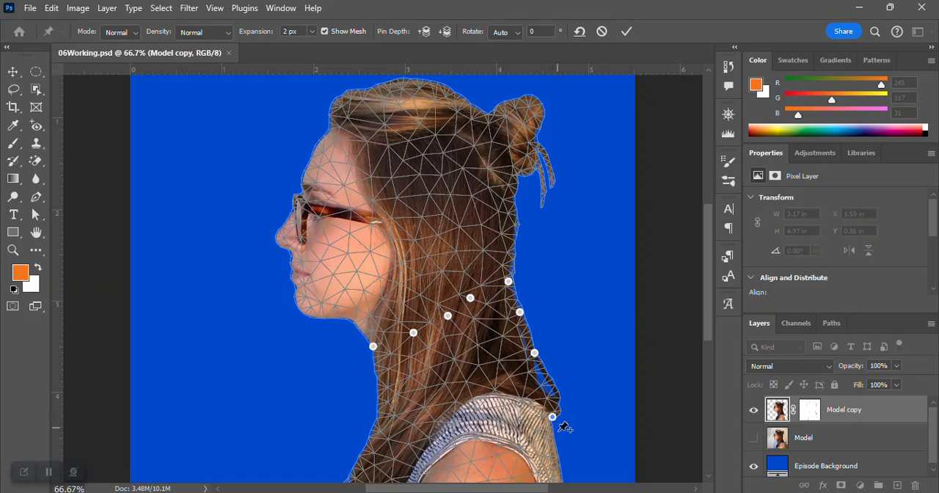
click(562, 480)
click(348, 479)
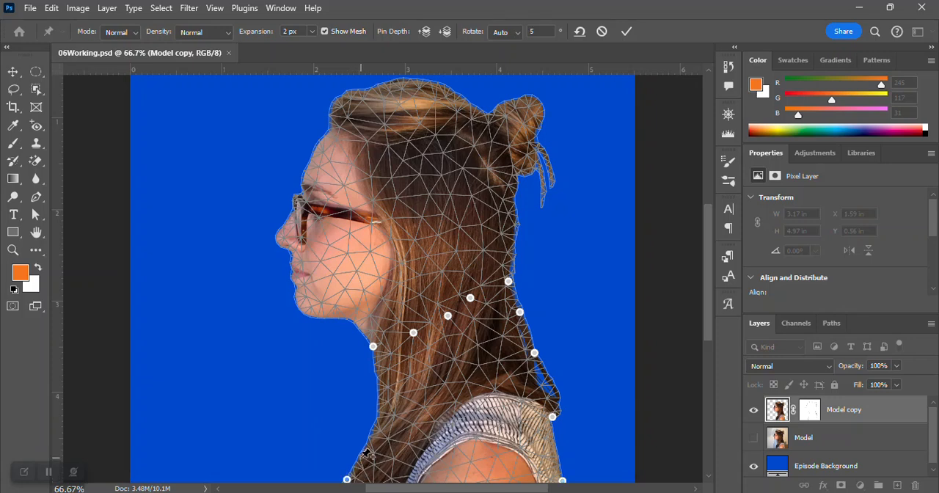
click(367, 443)
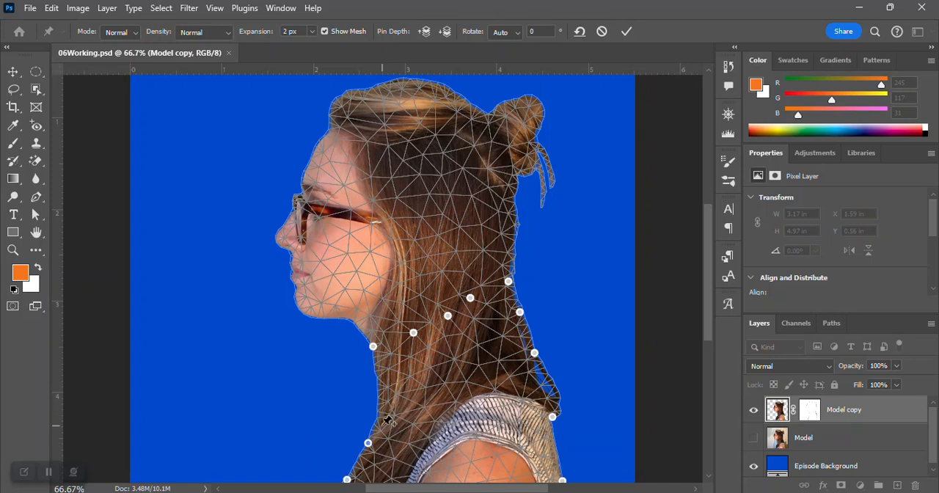
click(378, 394)
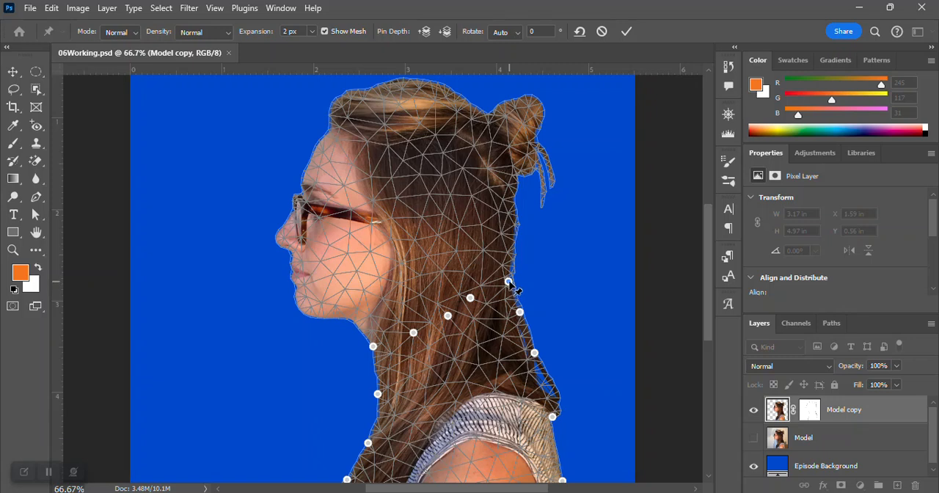
- Tilt the model's head back by rotating the Puppet Warp pin at the back of the neck to 170°, and commit the warp
key(alt)
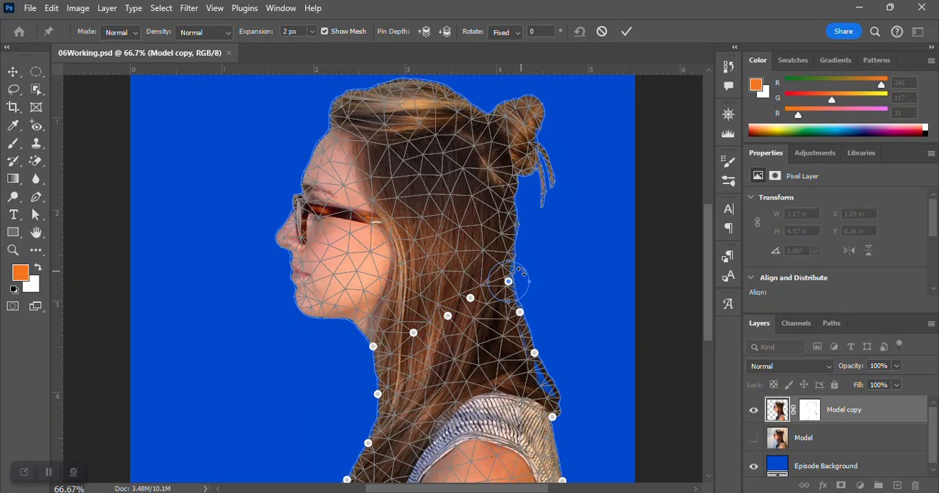
drag(521, 272, 413, 399)
drag(415, 400, 412, 399)
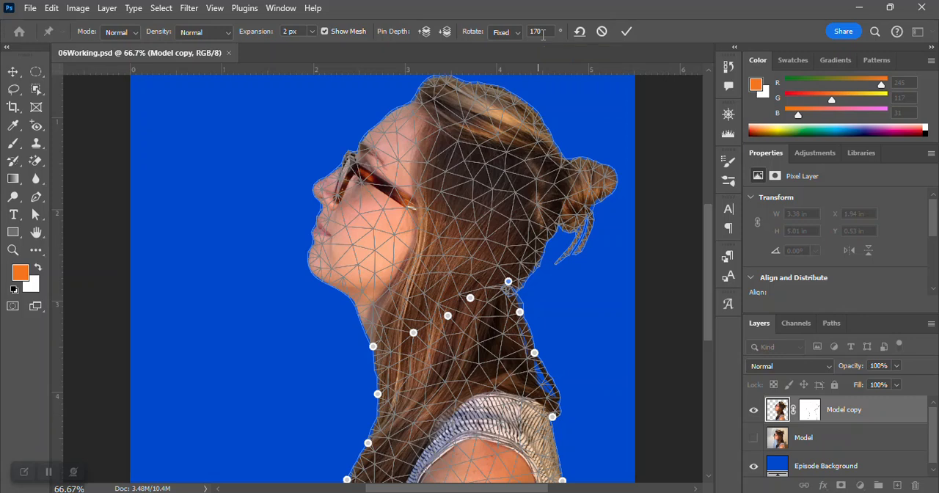
click(627, 31)
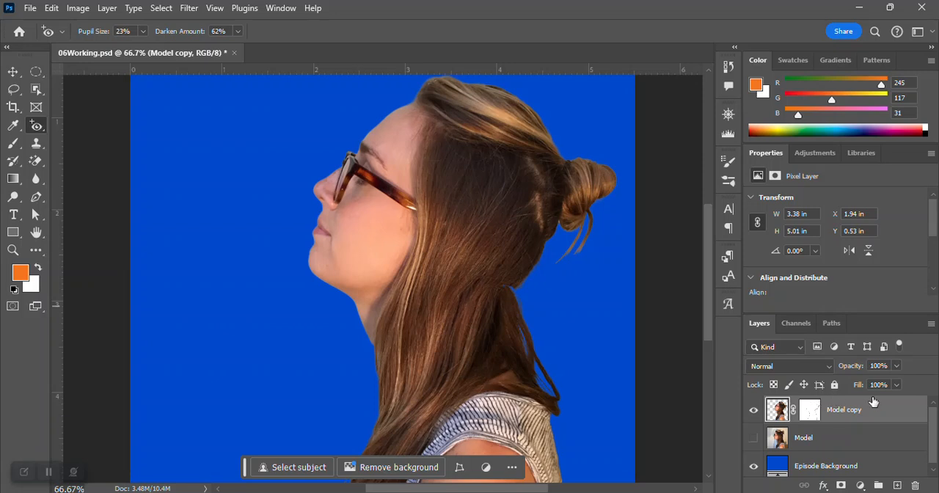
- Delete the hidden original Model layer and save the file
click(793, 440)
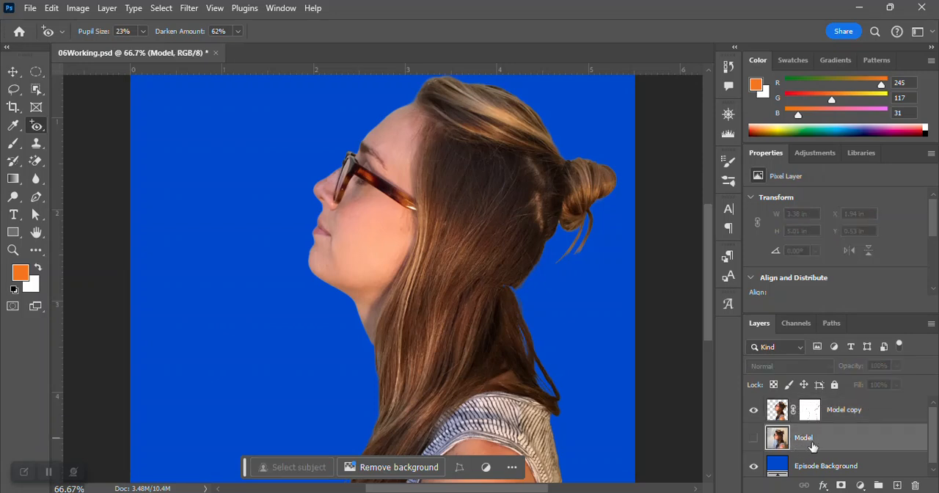
click(916, 487)
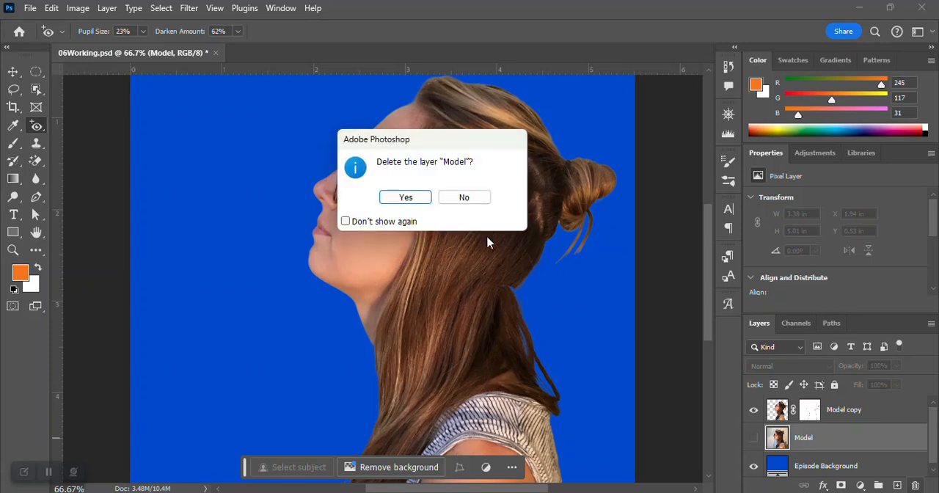
click(410, 199)
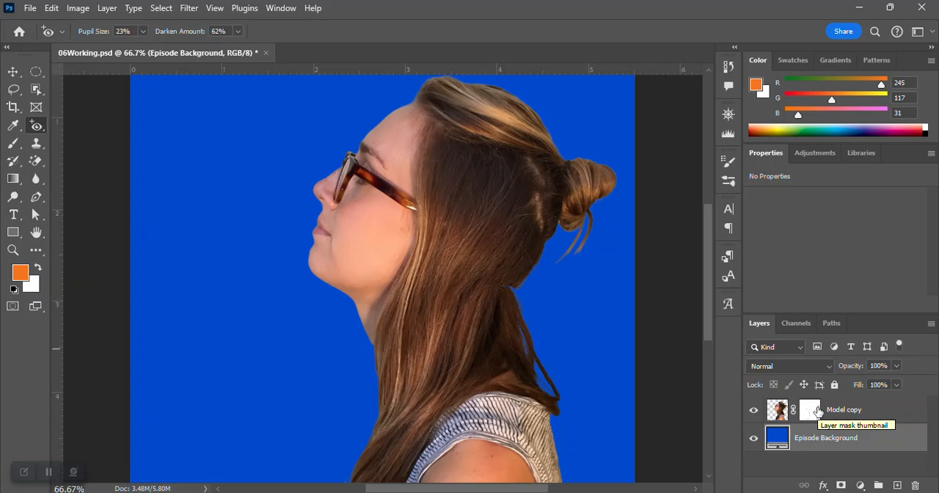
key(ctrl+s)
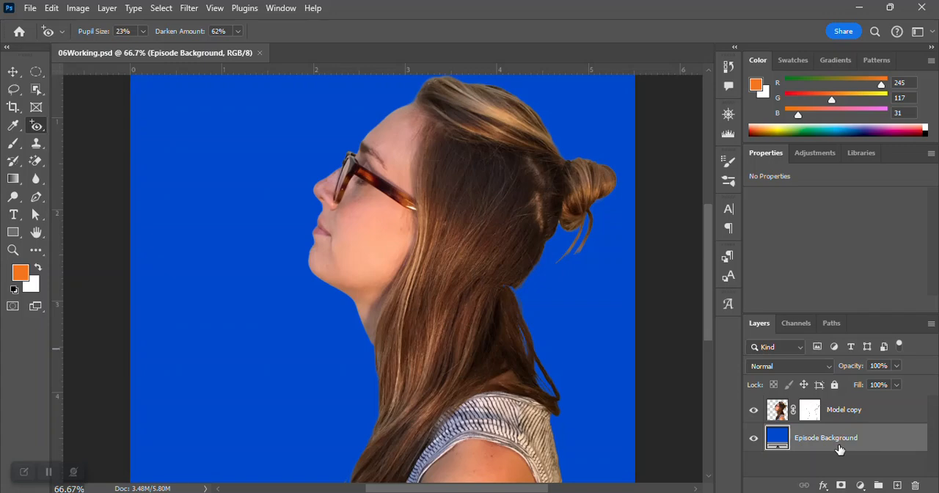
- Open the 06End file from the Lesson06 folder inside Lesson Files 2024
click(31, 8)
click(45, 38)
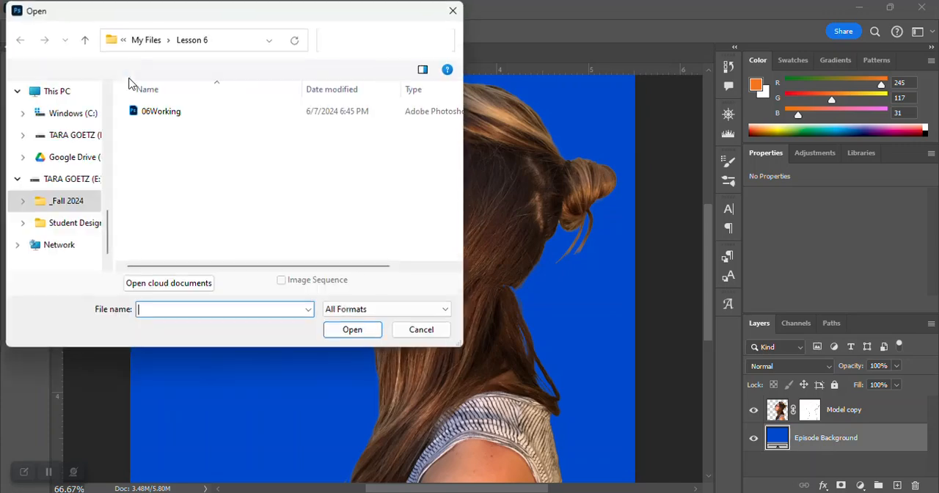
click(144, 40)
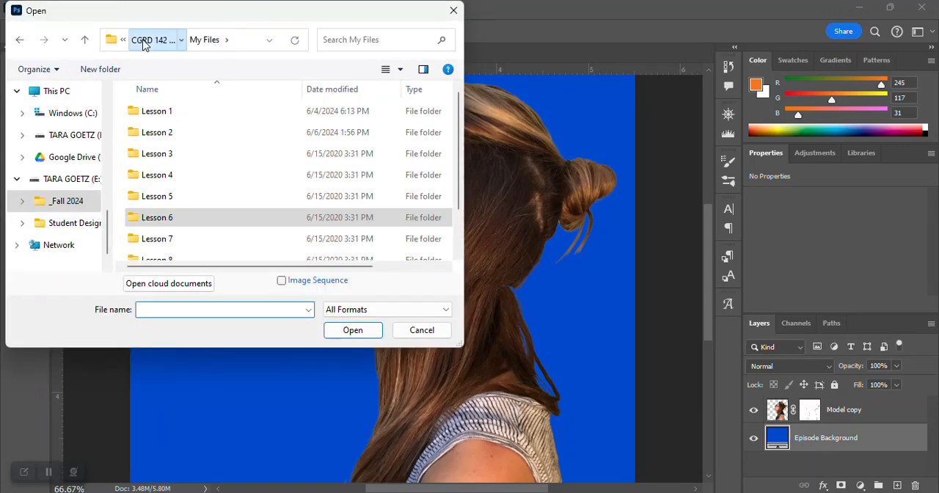
click(144, 40)
double_click(183, 131)
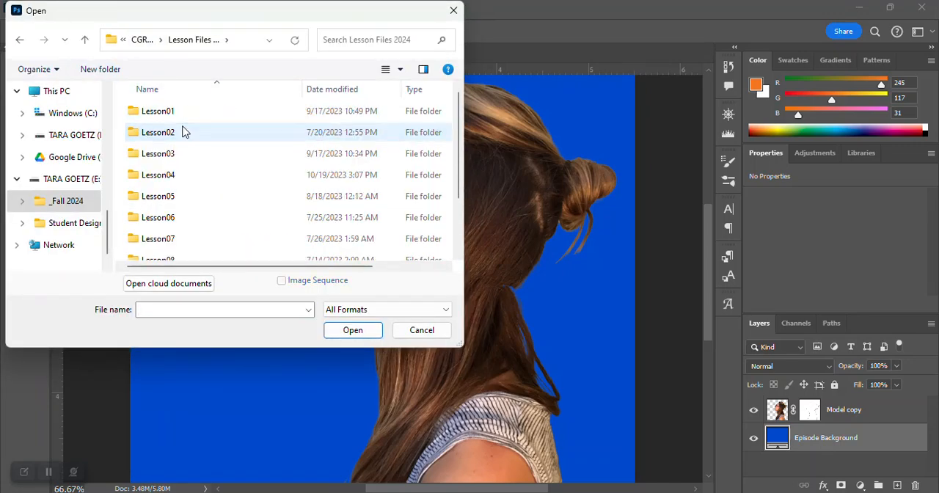
double_click(156, 221)
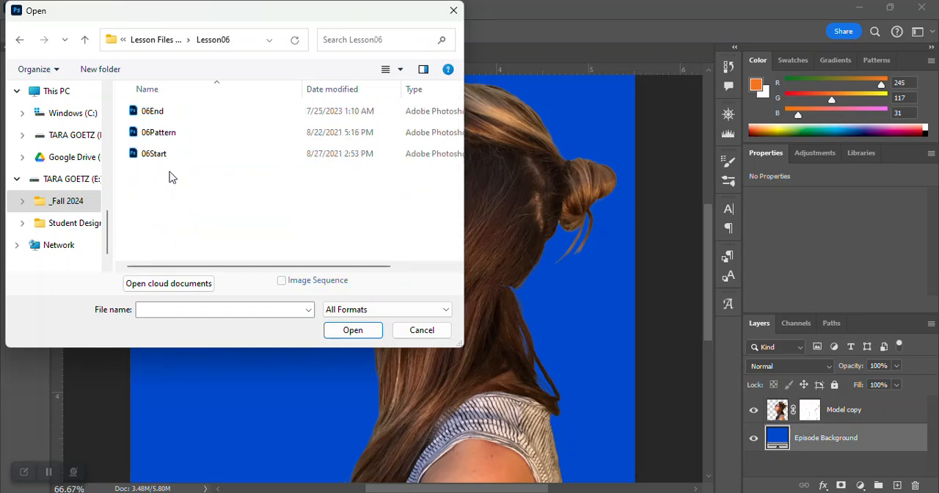
click(159, 113)
double_click(161, 114)
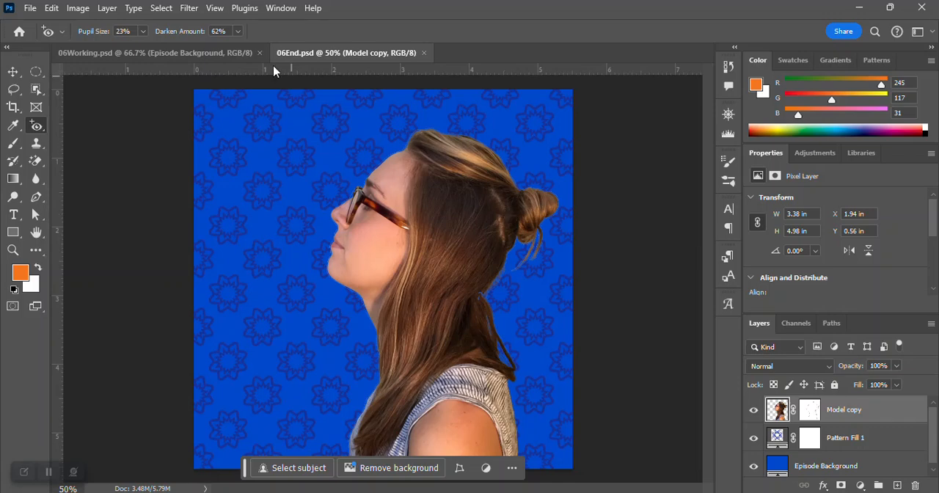
- Compare the whole 06Working image with 06End, toggling the Pattern Fill 1 layer's visibility in 06End to examine the pattern over the blue background
click(235, 54)
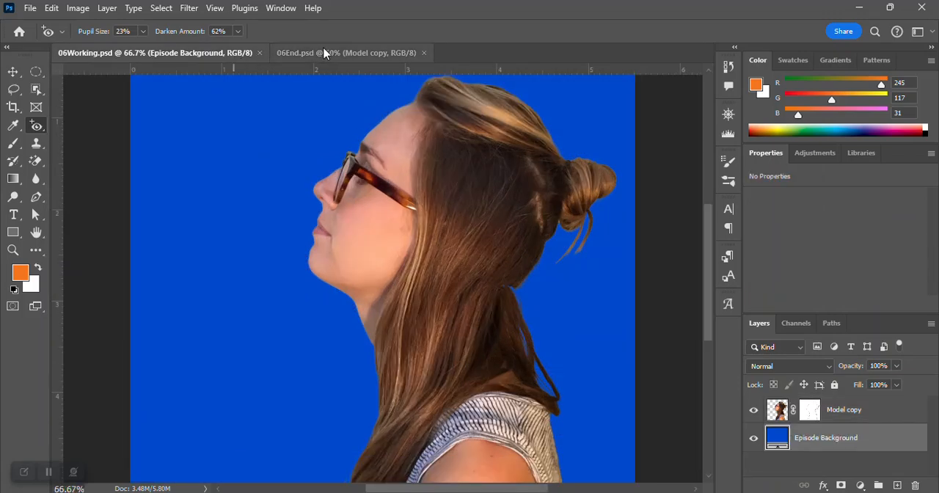
click(269, 10)
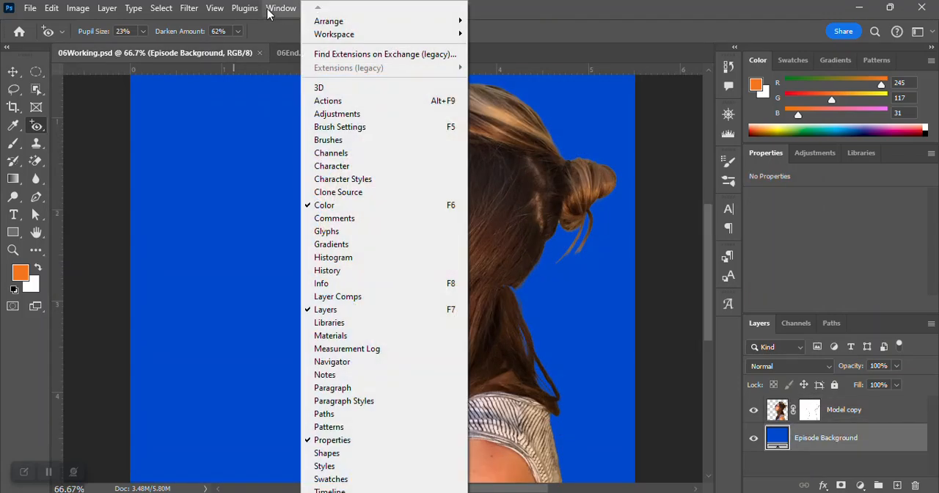
mouse_move(214, 8)
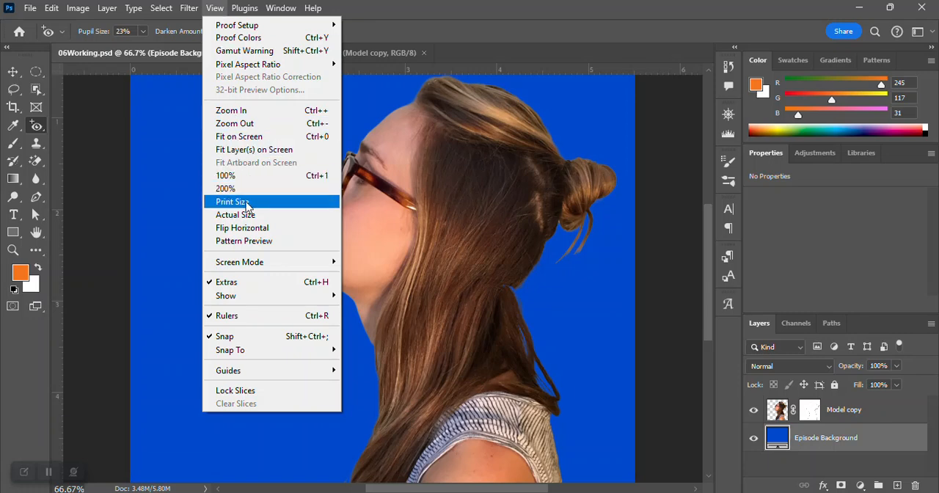
click(245, 137)
click(300, 54)
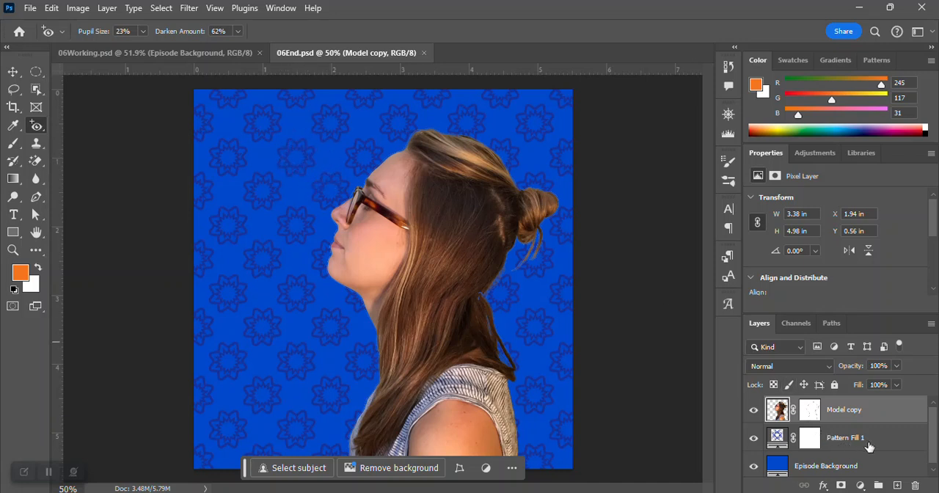
click(754, 438)
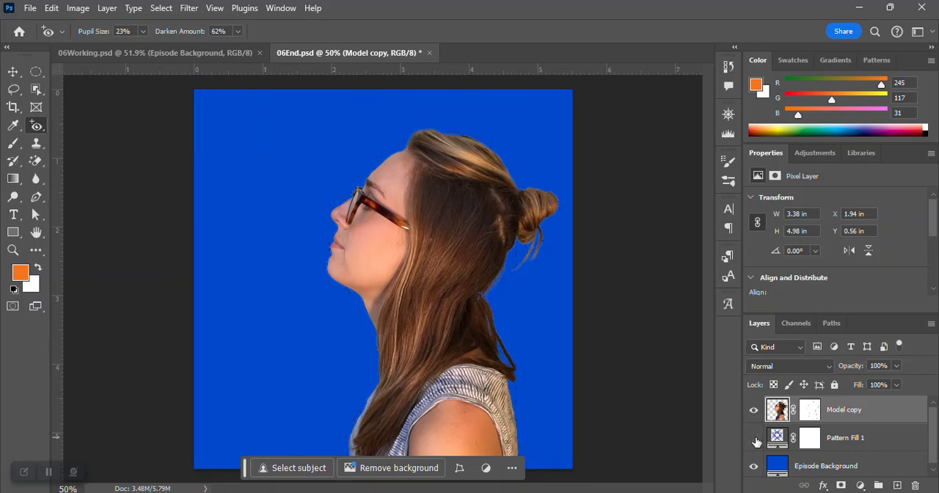
click(754, 438)
click(754, 438)
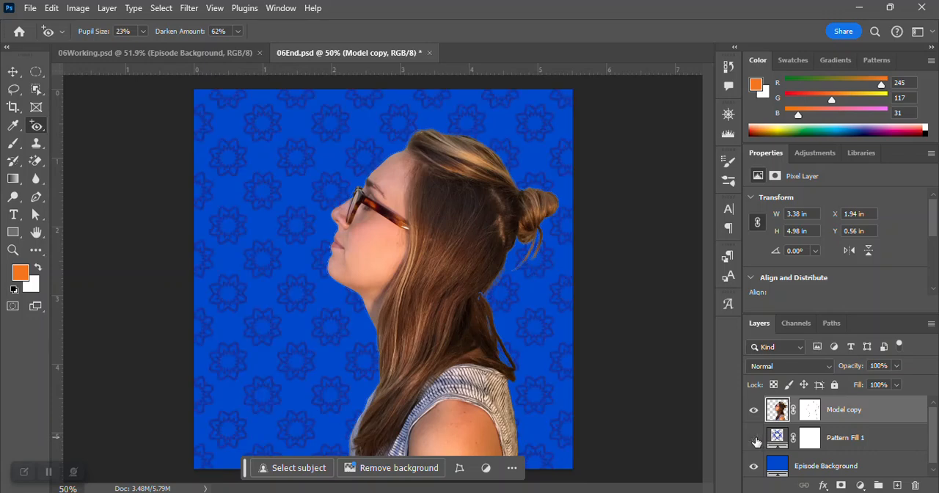
click(754, 438)
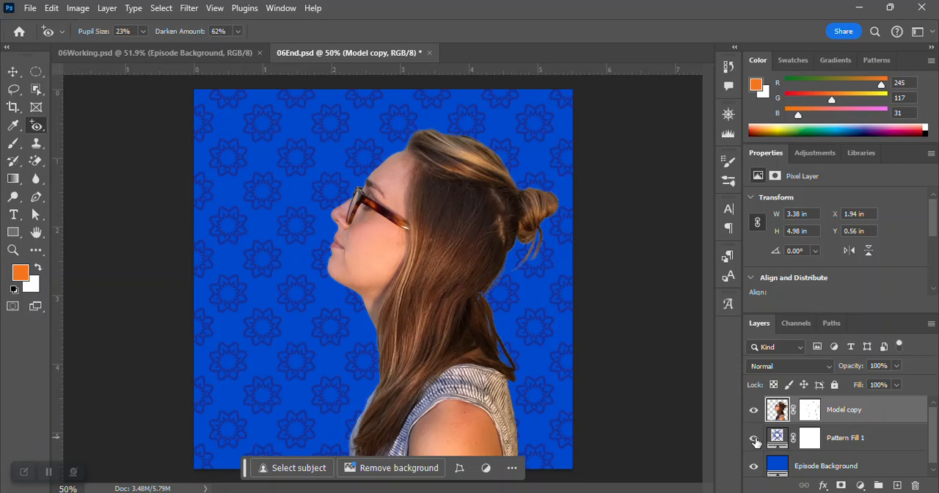